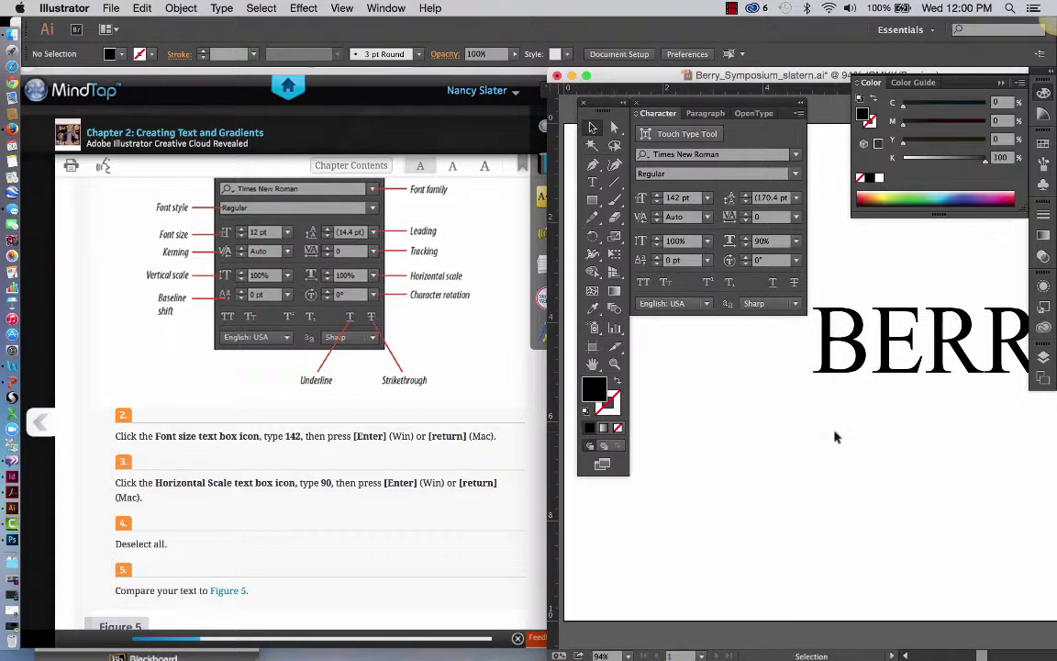
Move the BERRY text down and to the left so the whole word sits within the artboard.
scroll(851, 470, "right", 5)
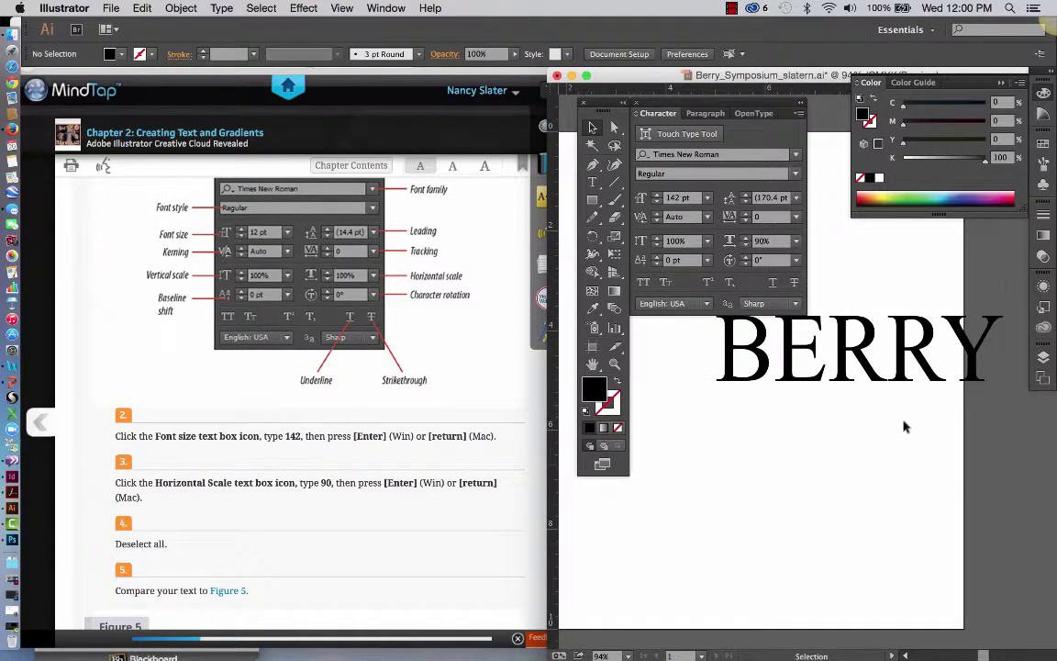
left_click_drag(851, 379, 724, 413)
scroll(723, 519, "left", 2)
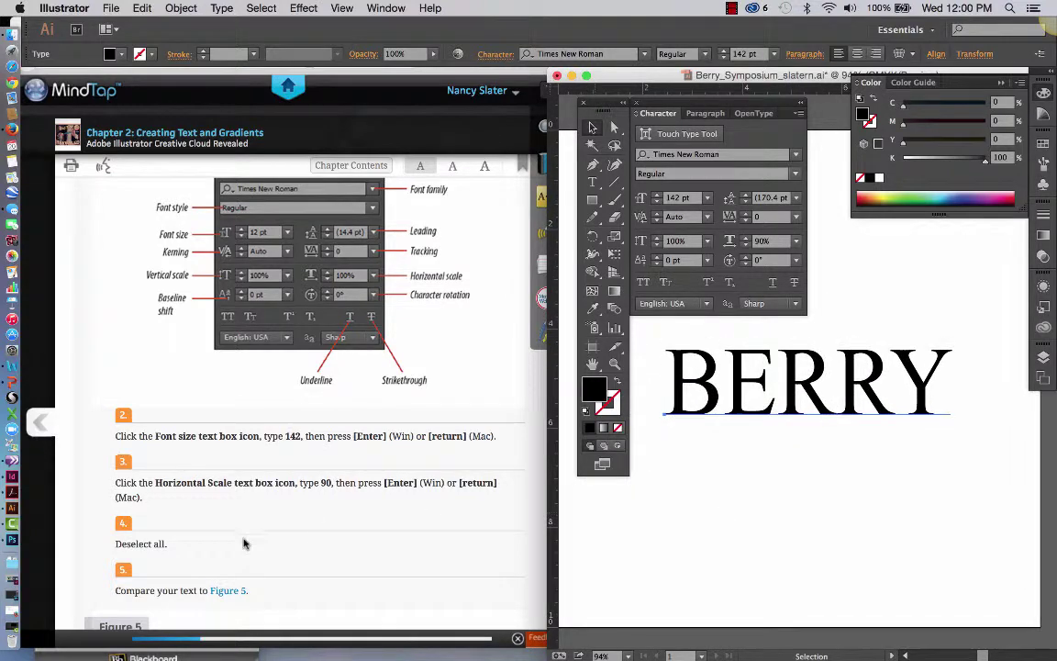
Compare the BERRY text with Figure 5 in the textbook and read on to the Track and kern text instructions.
scroll(245, 541, "down", 4)
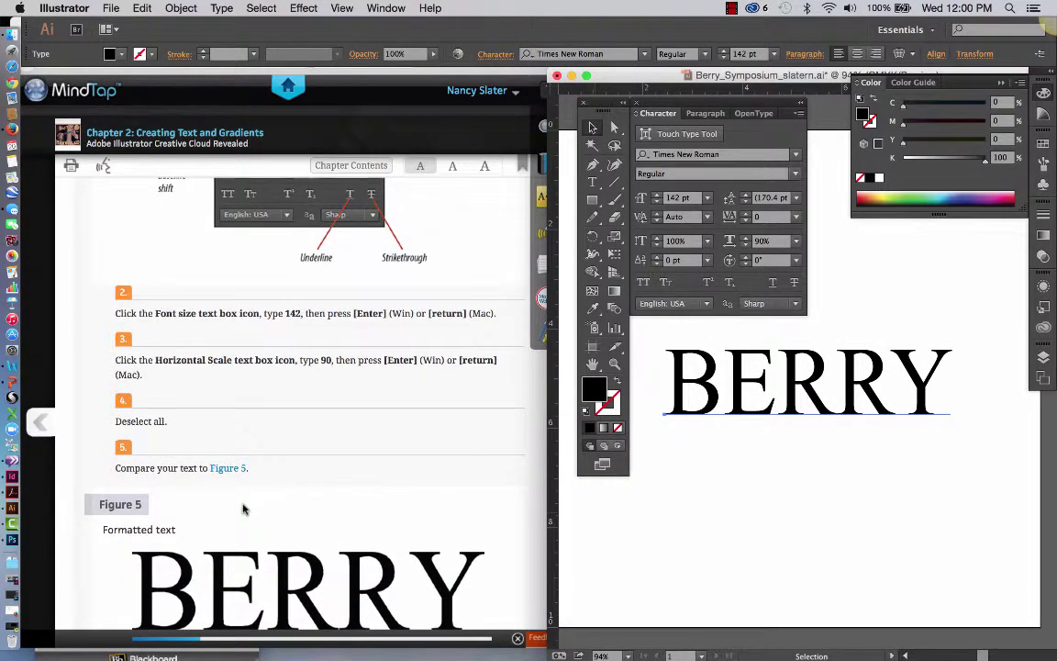
scroll(244, 509, "down", 2)
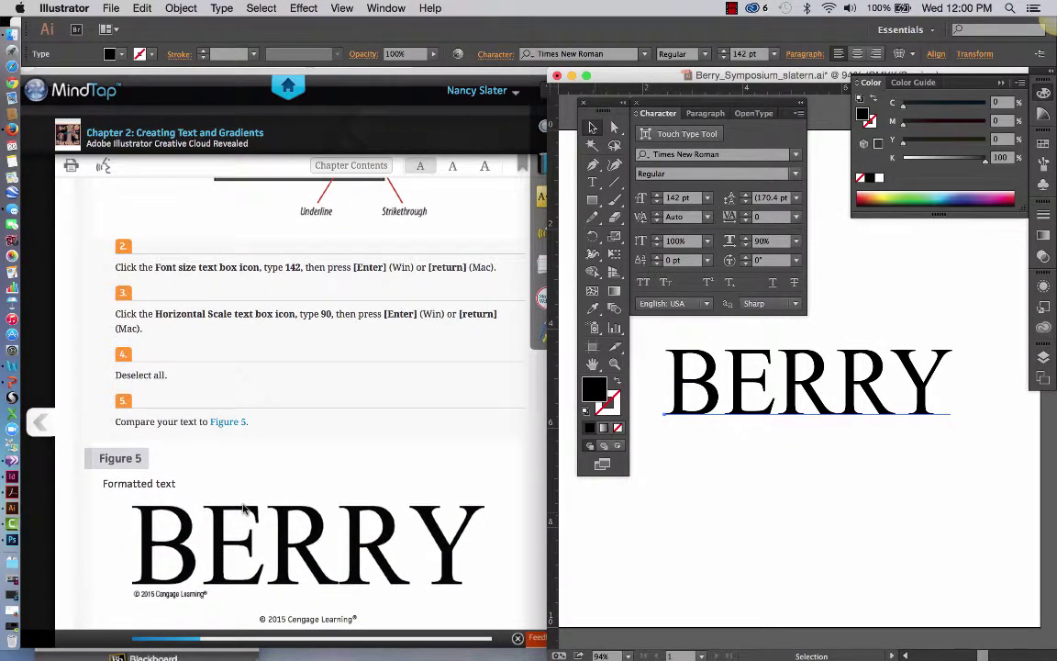
scroll(244, 508, "down", 2)
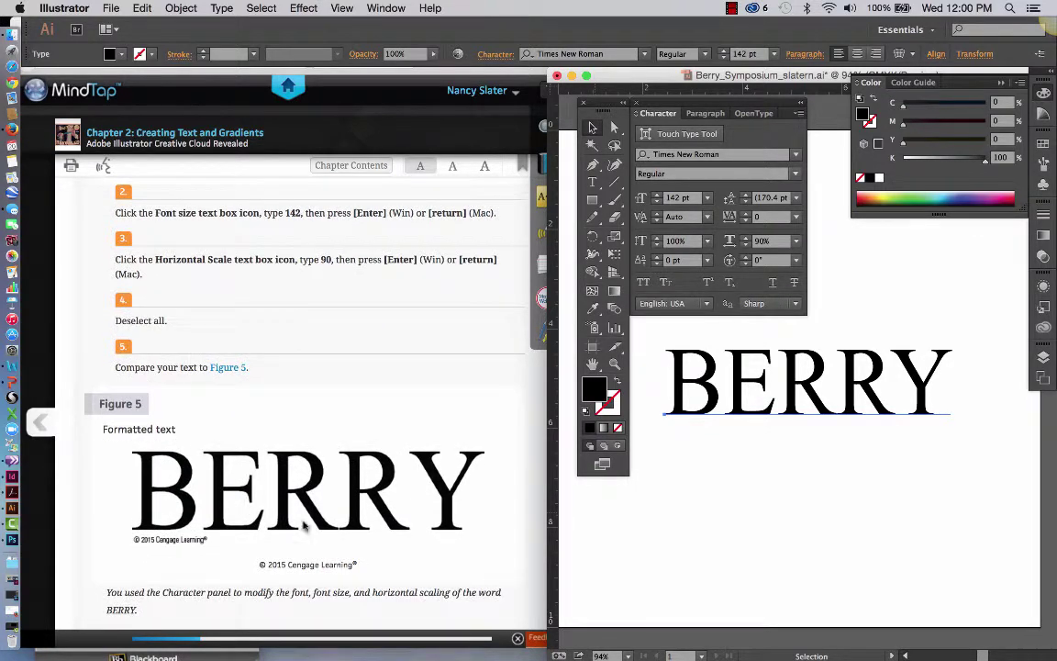
scroll(315, 519, "down", 2)
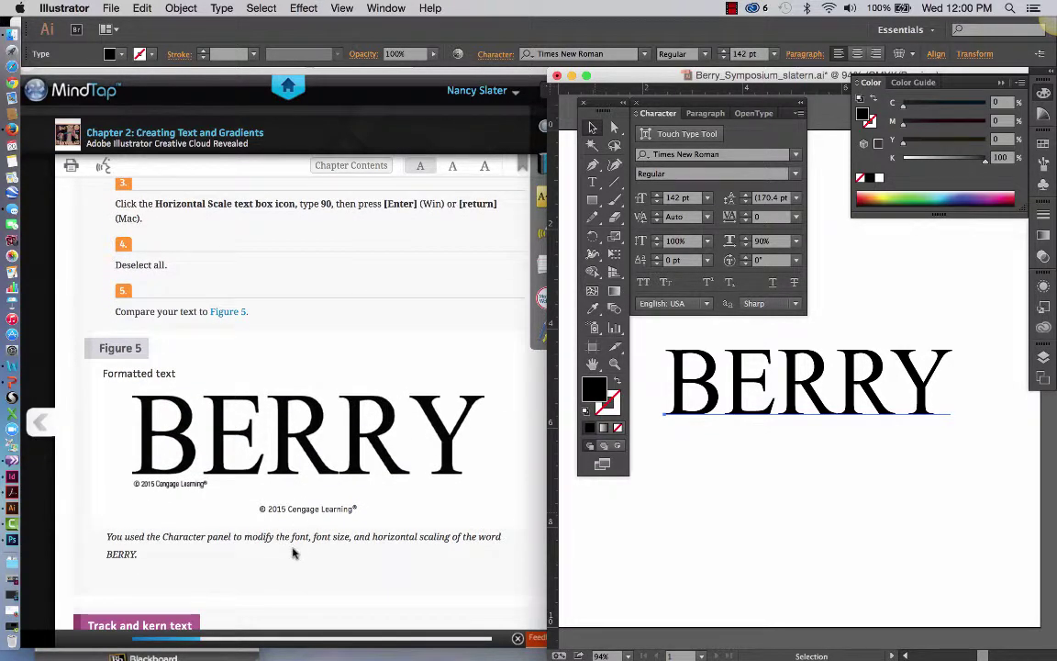
scroll(295, 554, "down", 5)
scroll(293, 552, "down", 2)
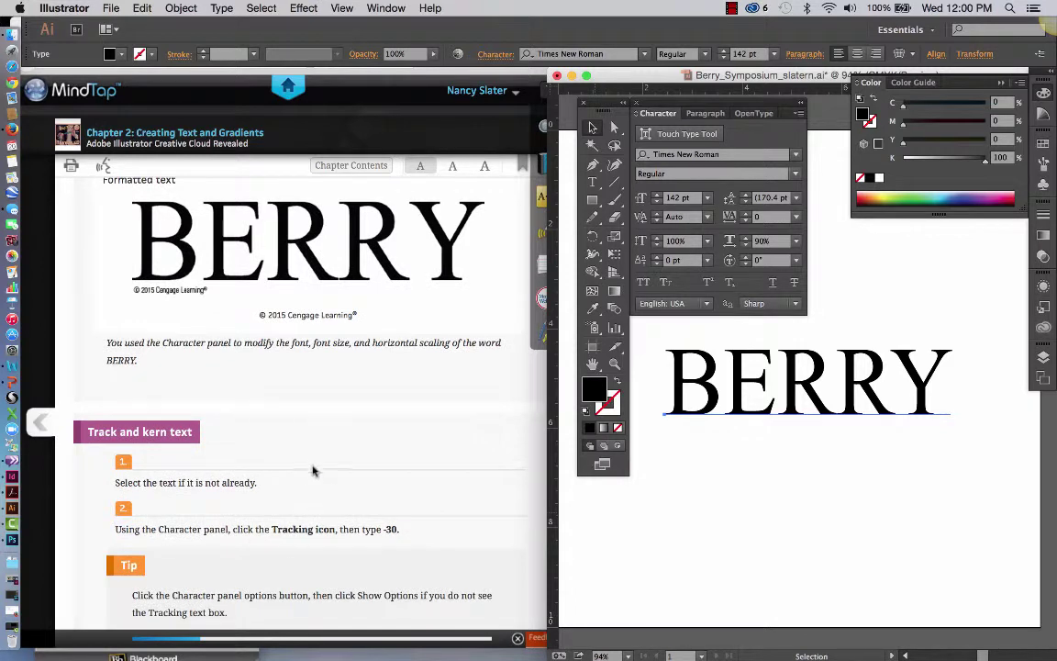
Select all letters of BERRY with the Type tool and set their tracking to -30.
left_click(594, 184)
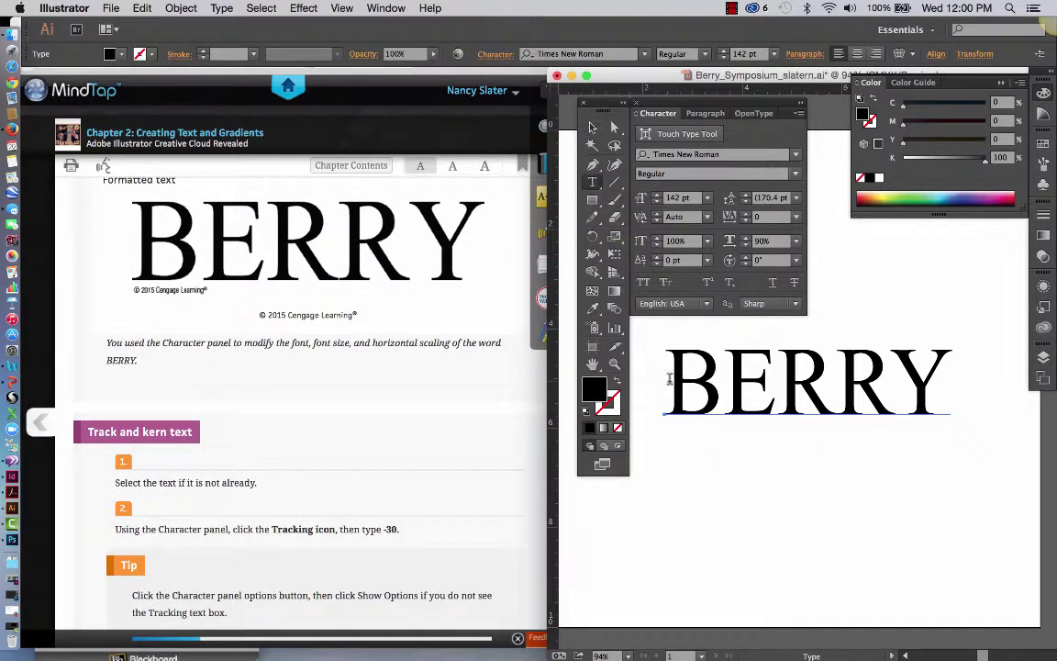
left_click_drag(670, 378, 955, 378)
left_click(356, 506)
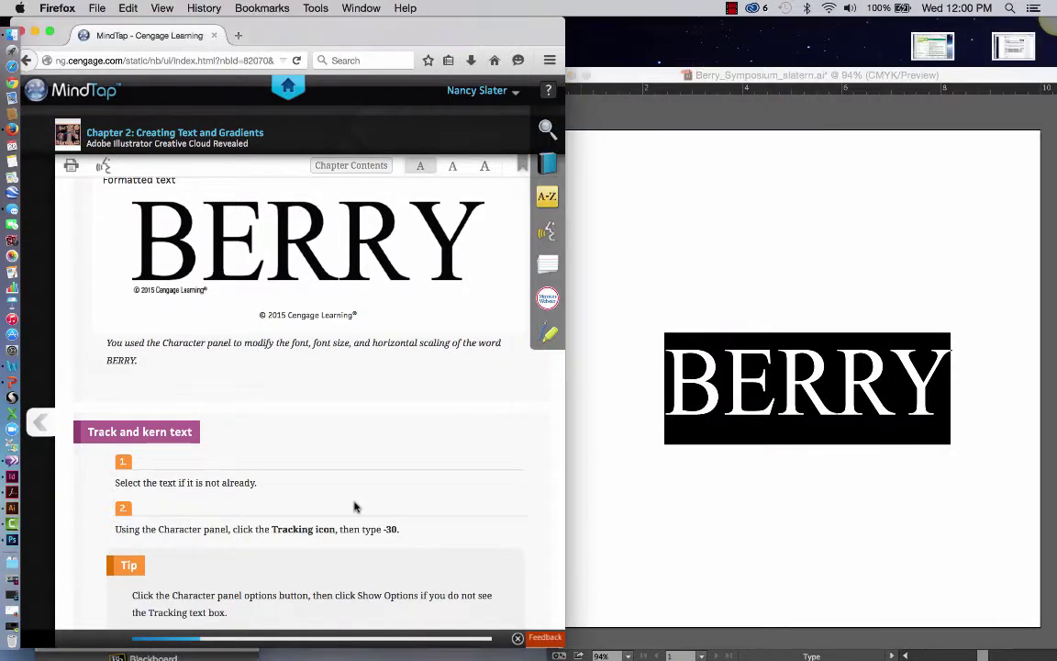
scroll(356, 506, "down", 1)
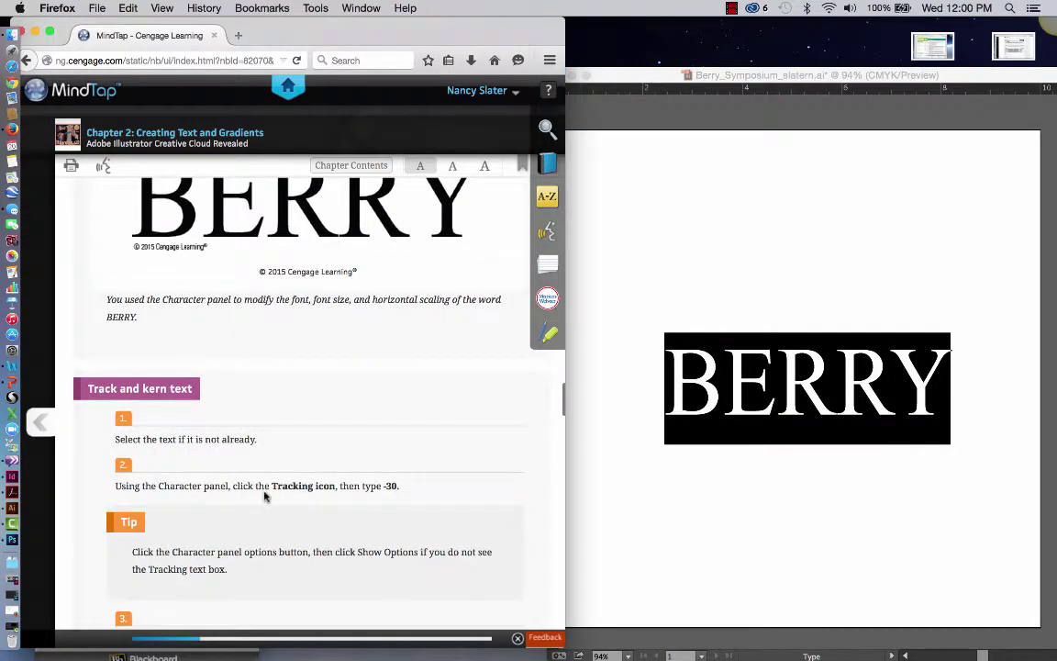
left_click(681, 508)
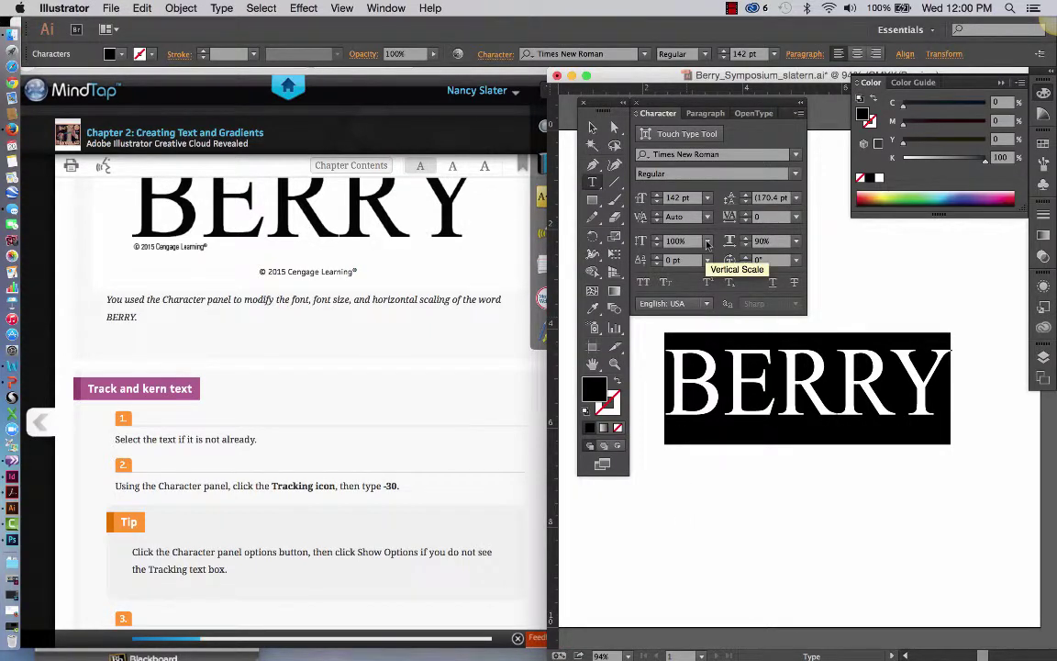
left_click(751, 218)
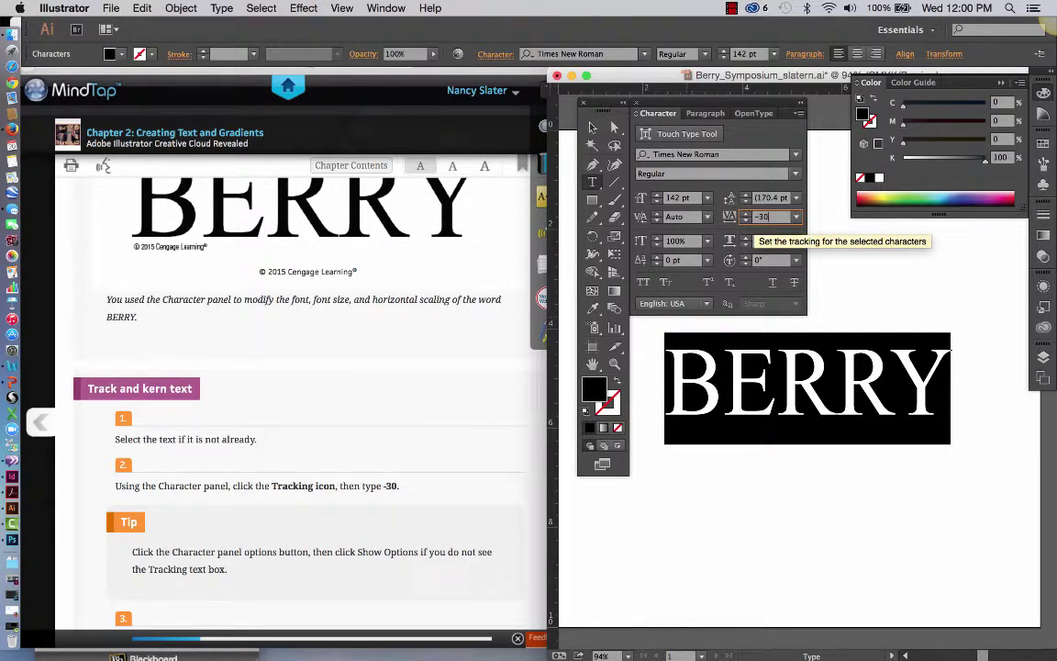
type("-30")
key("Tab")
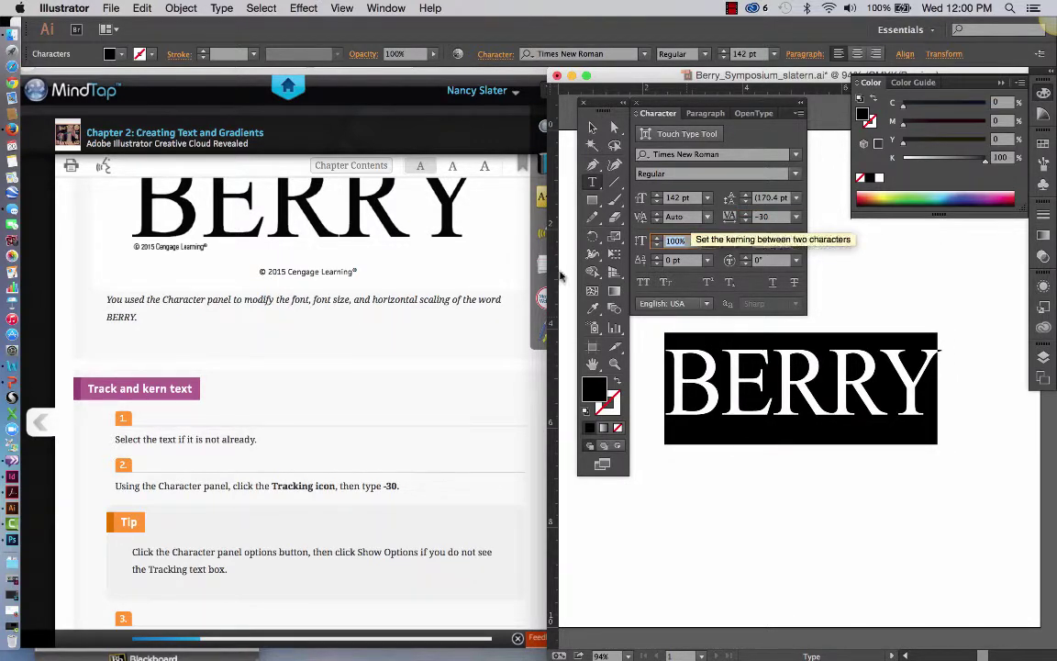
Read the textbook's kerning instructions and place the text cursor between the B and the E of BERRY.
scroll(360, 469, "down", 2)
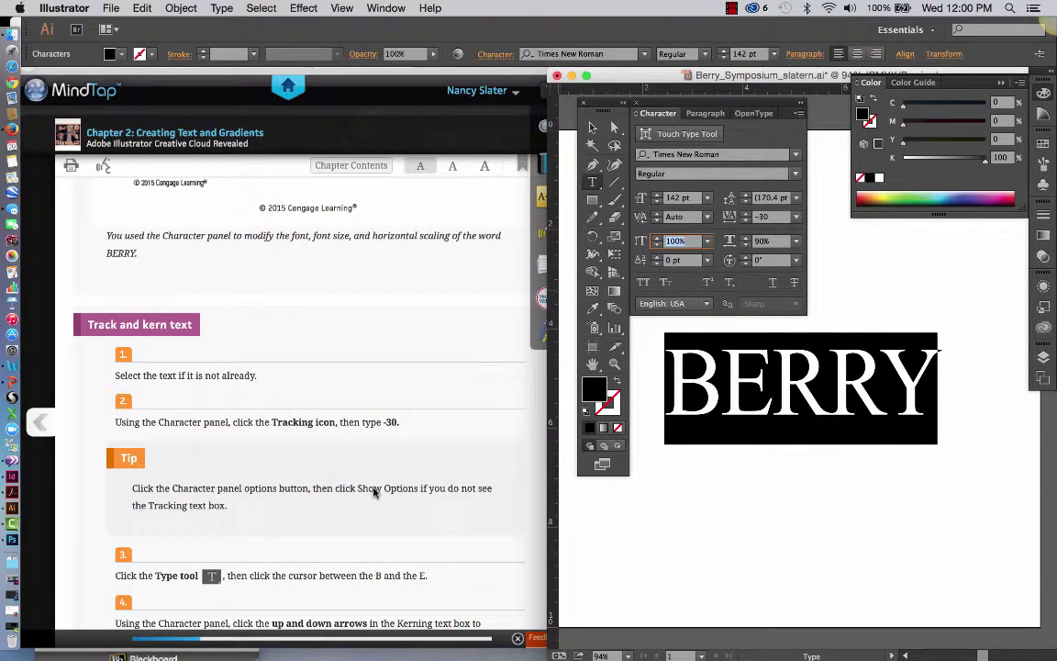
scroll(373, 493, "down", 3)
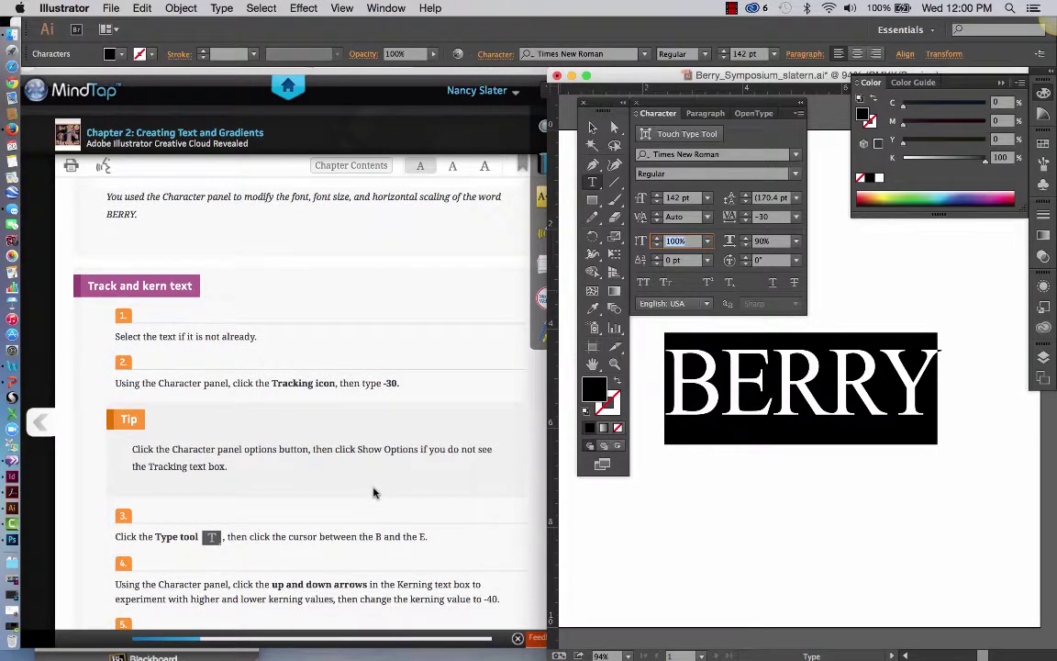
scroll(374, 493, "down", 1)
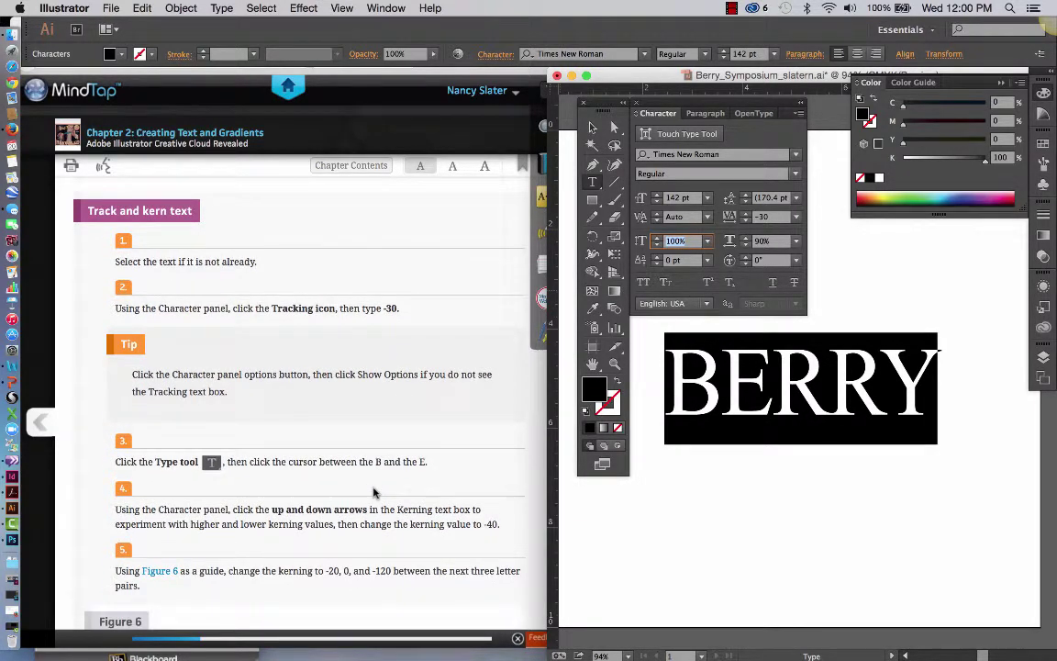
left_click(374, 493)
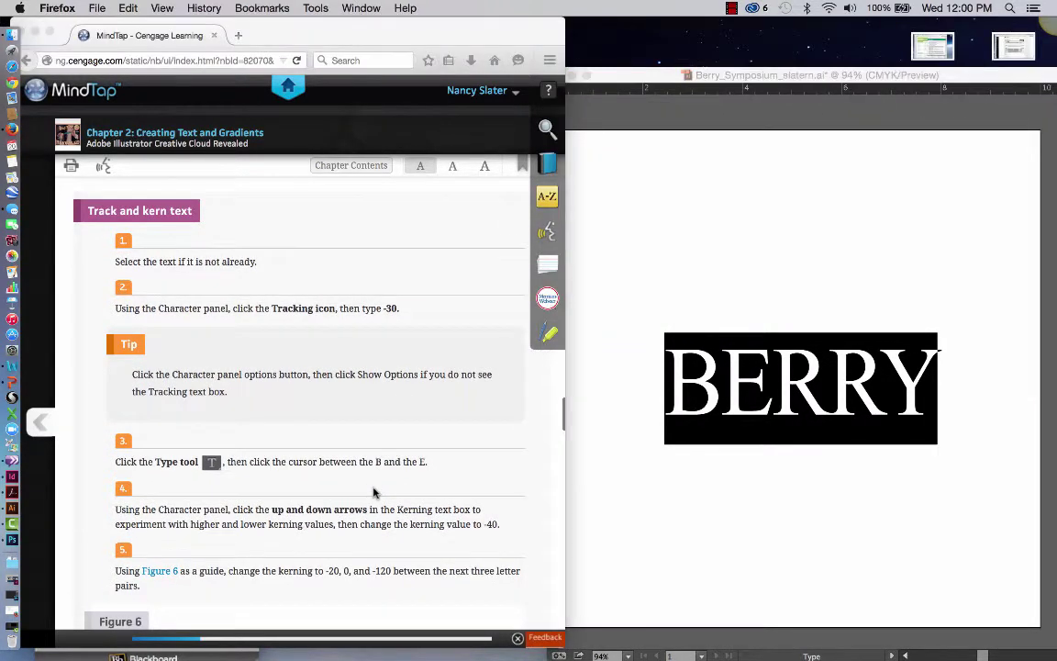
left_click(744, 401)
left_click(724, 399)
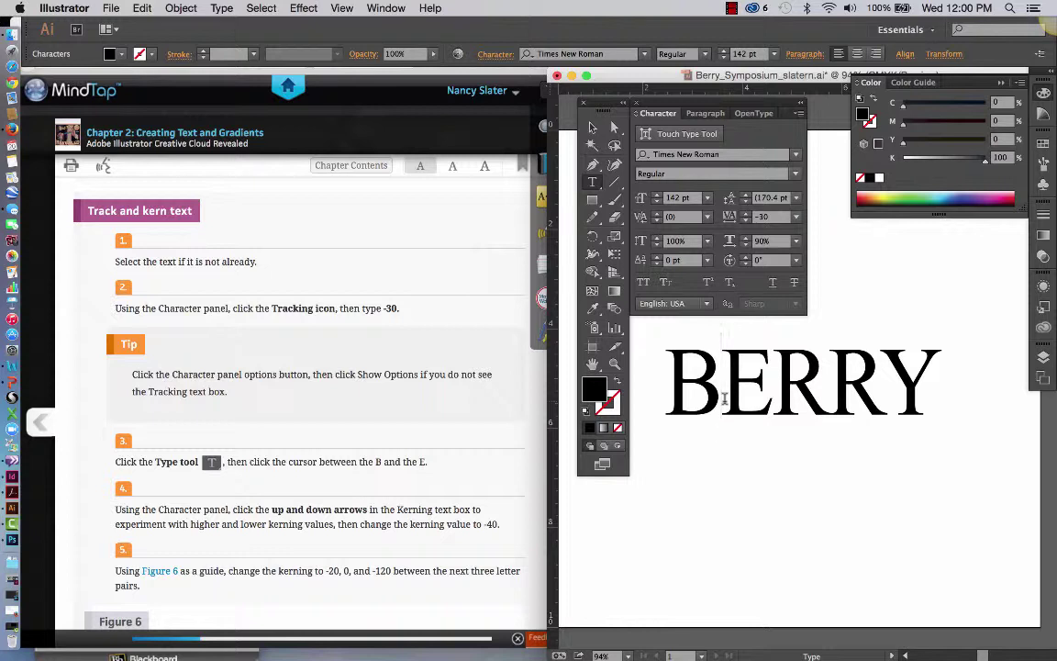
Experiment with the kerning between the B and the E, lowering it gradually to -6 and choosing the preset -50.
left_click(657, 215)
left_click(657, 220)
left_click(657, 220)
left_click(657, 221)
left_click(658, 221)
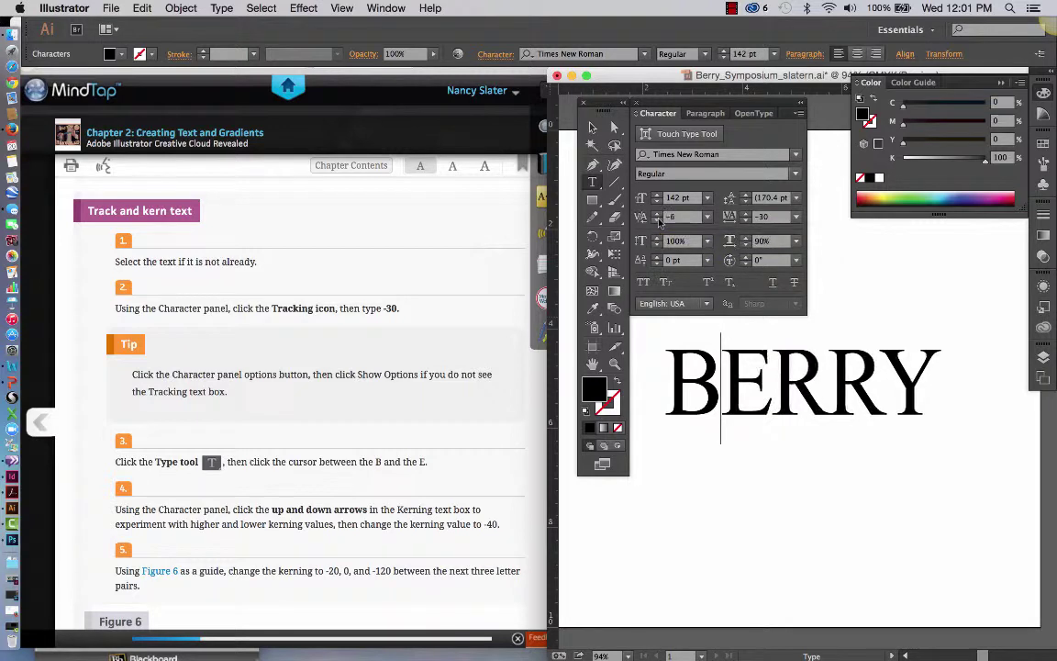
left_click(707, 217)
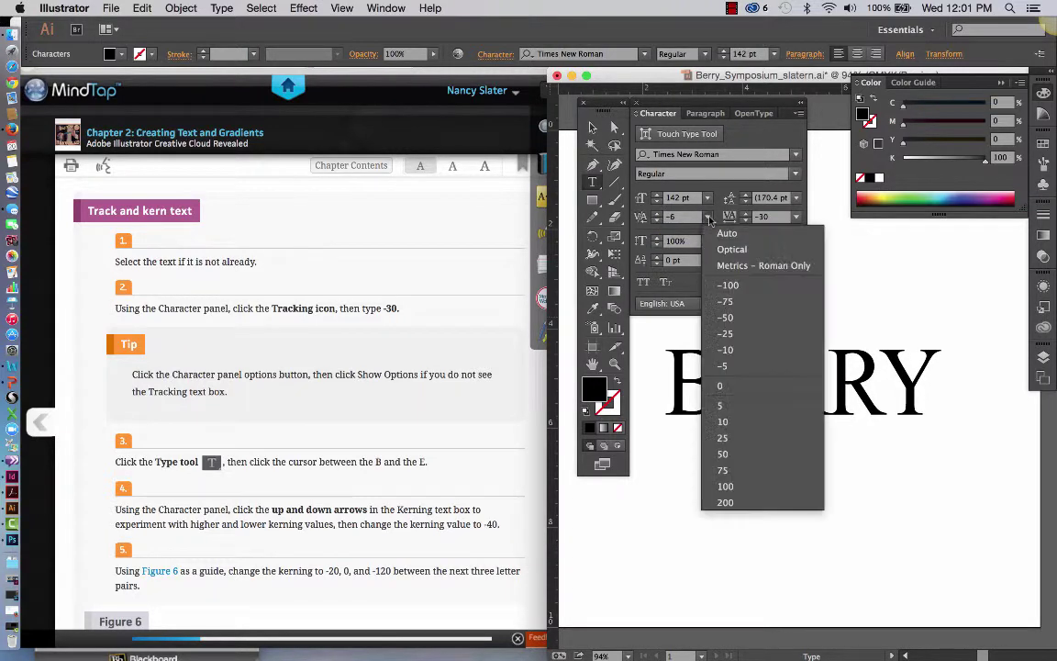
left_click(724, 318)
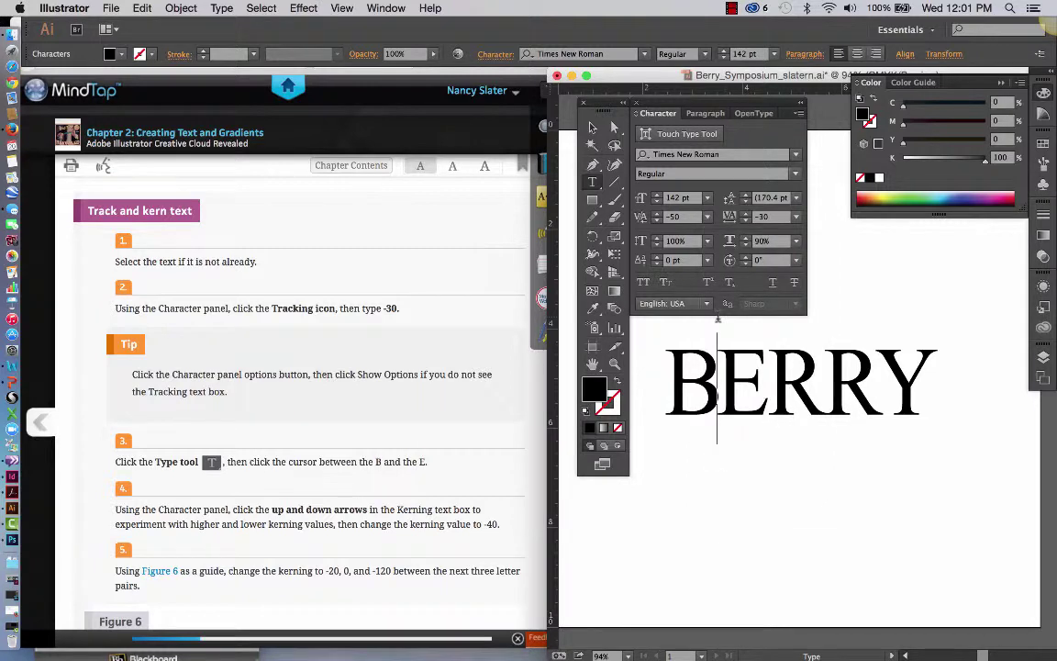
Set the kerning between the B and the E to -40.
left_click(676, 217)
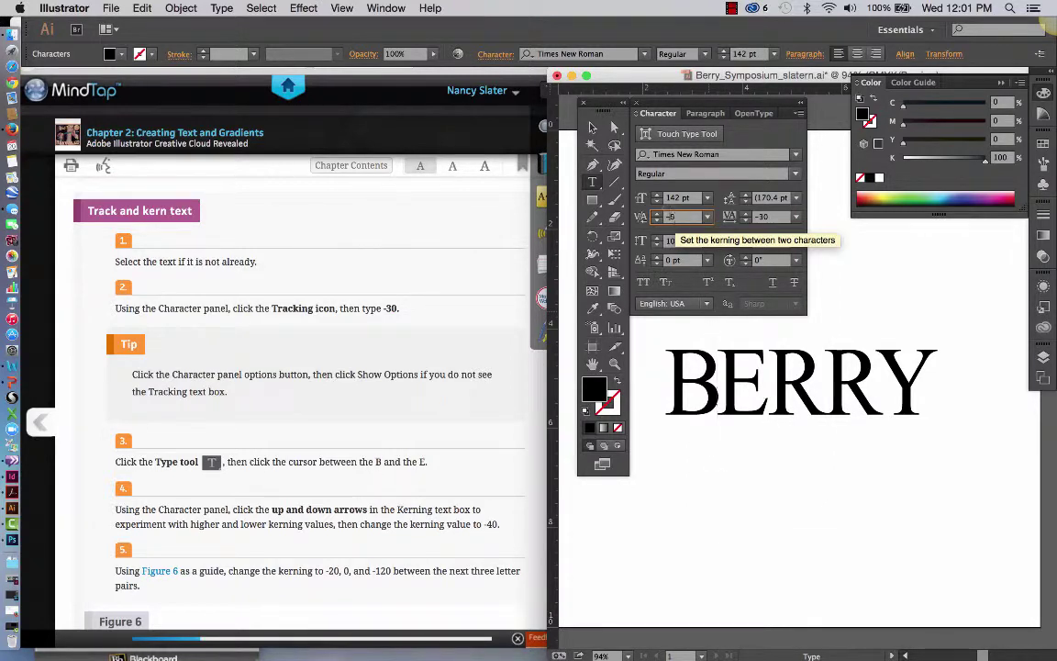
type("-40")
key("Tab")
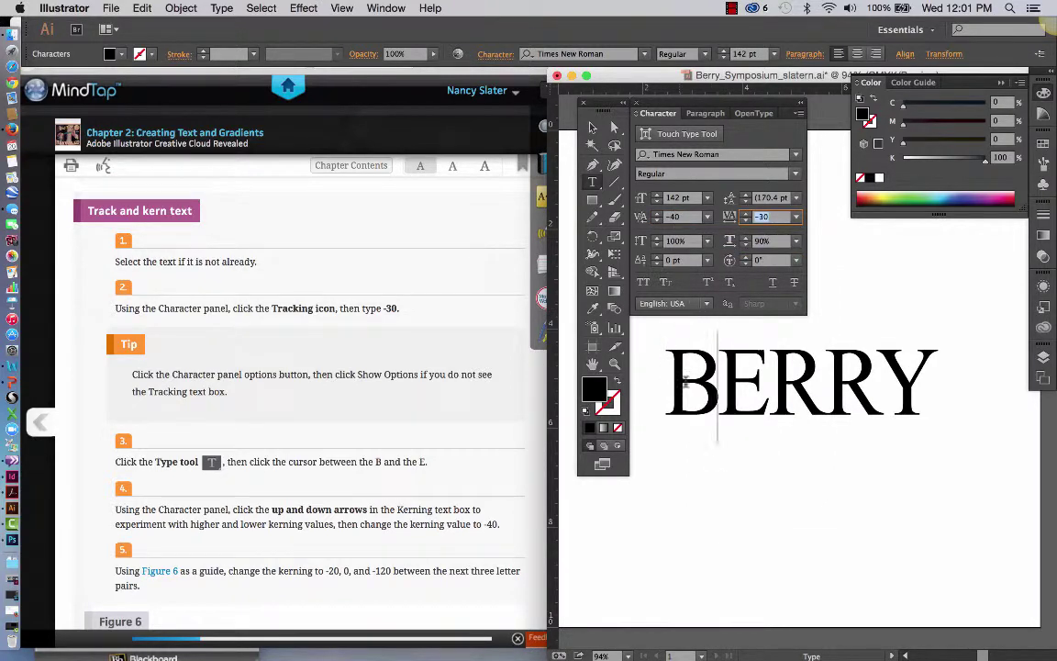
Compare the tracking and kerning values in Figure 6 with those of the BERRY text and its B and E pair.
scroll(344, 493, "down", 5)
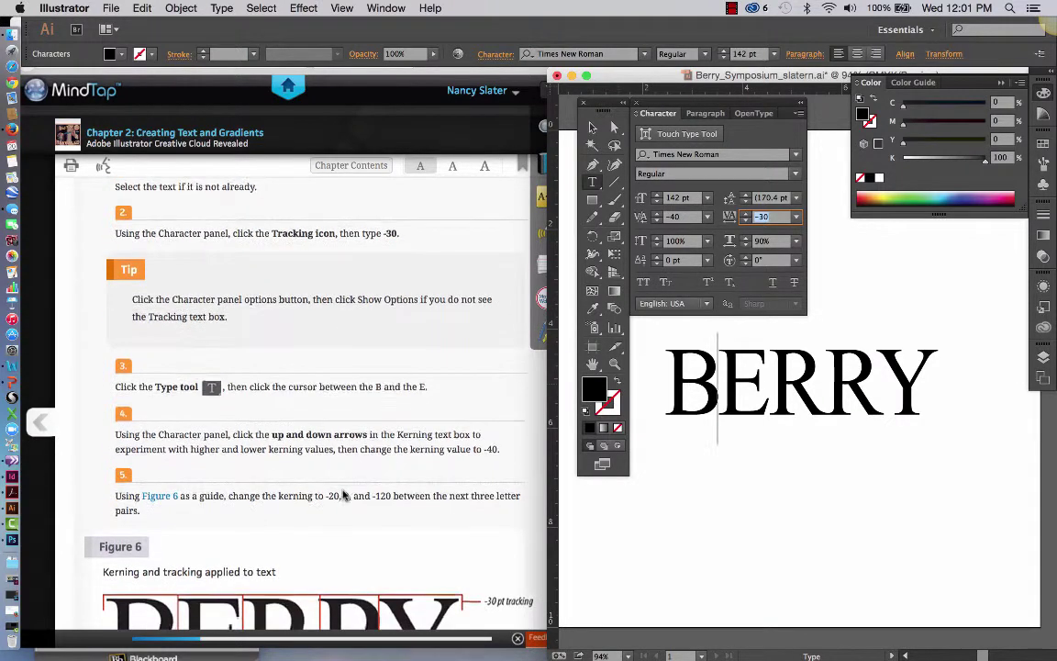
scroll(344, 495, "down", 2)
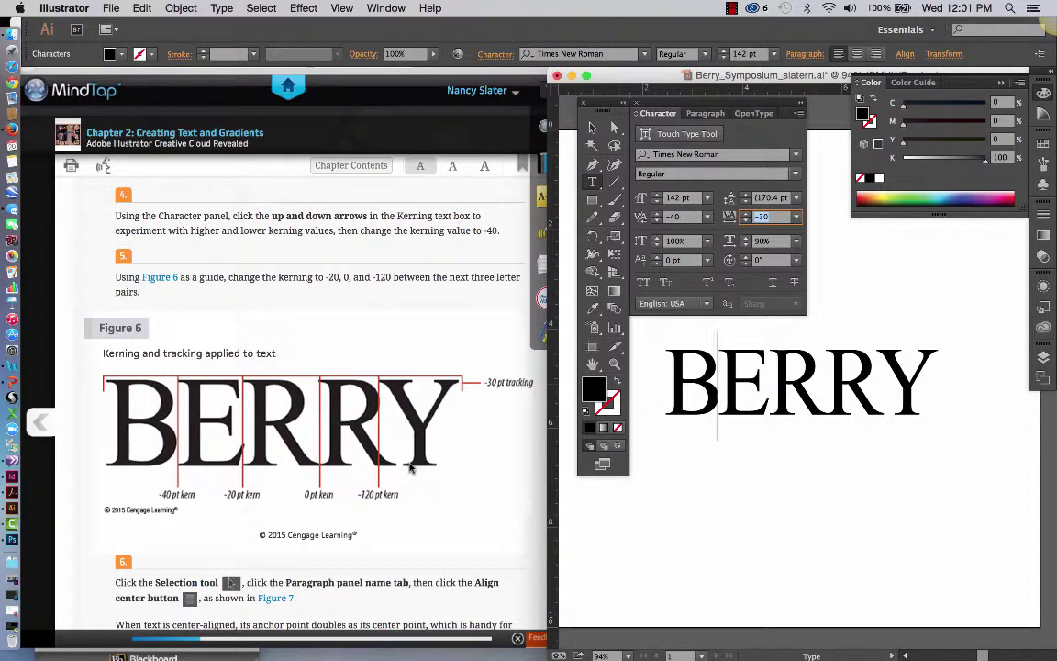
scroll(410, 468, "up", 5)
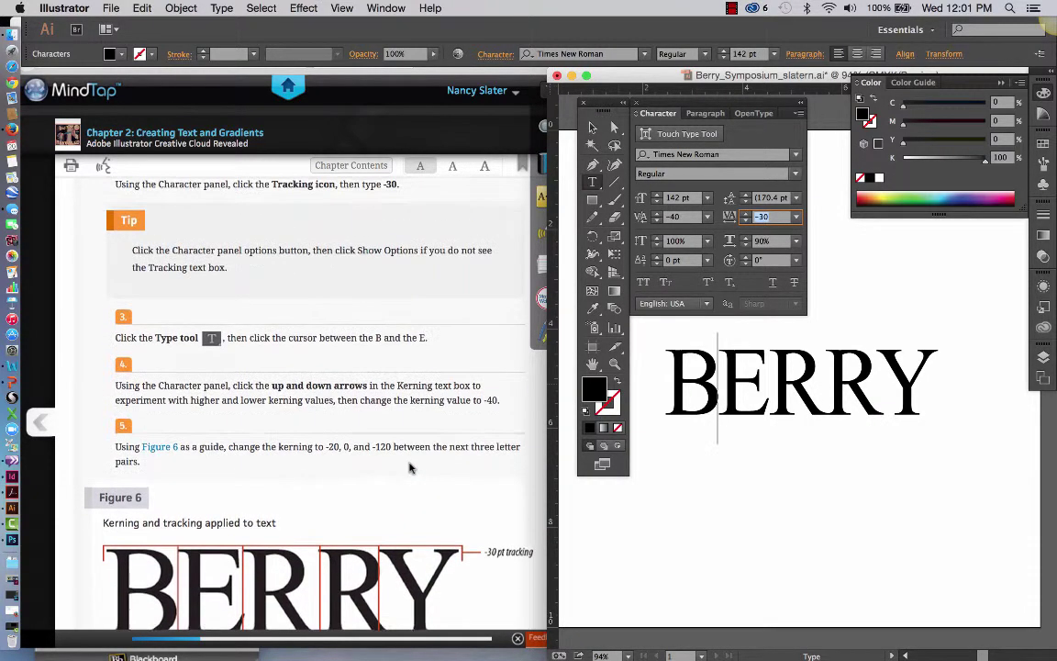
scroll(410, 468, "down", 1)
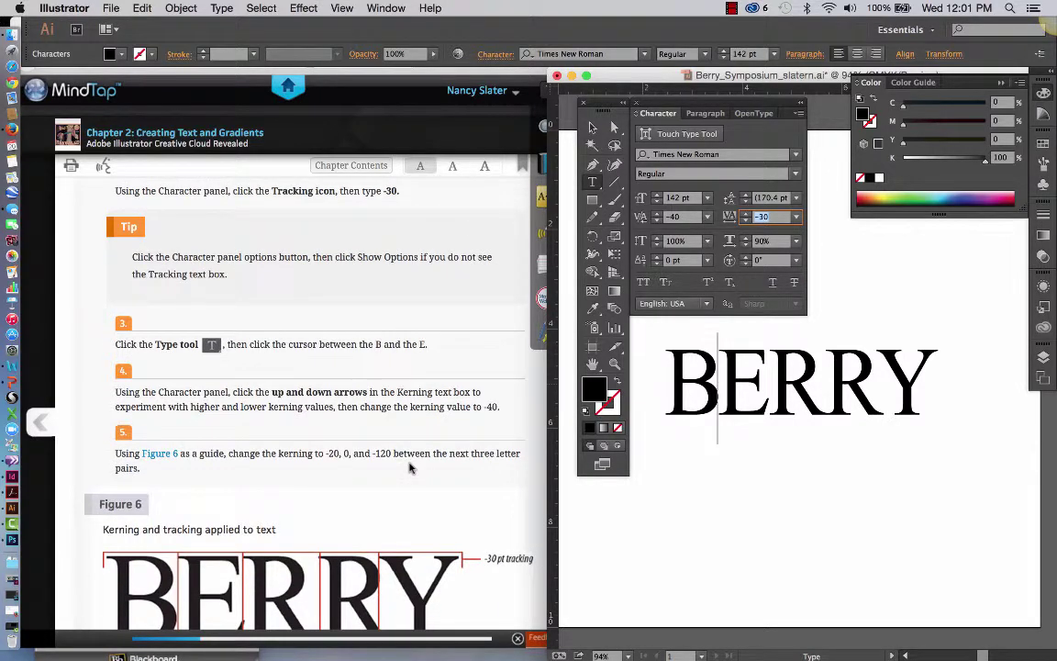
scroll(410, 468, "down", 2)
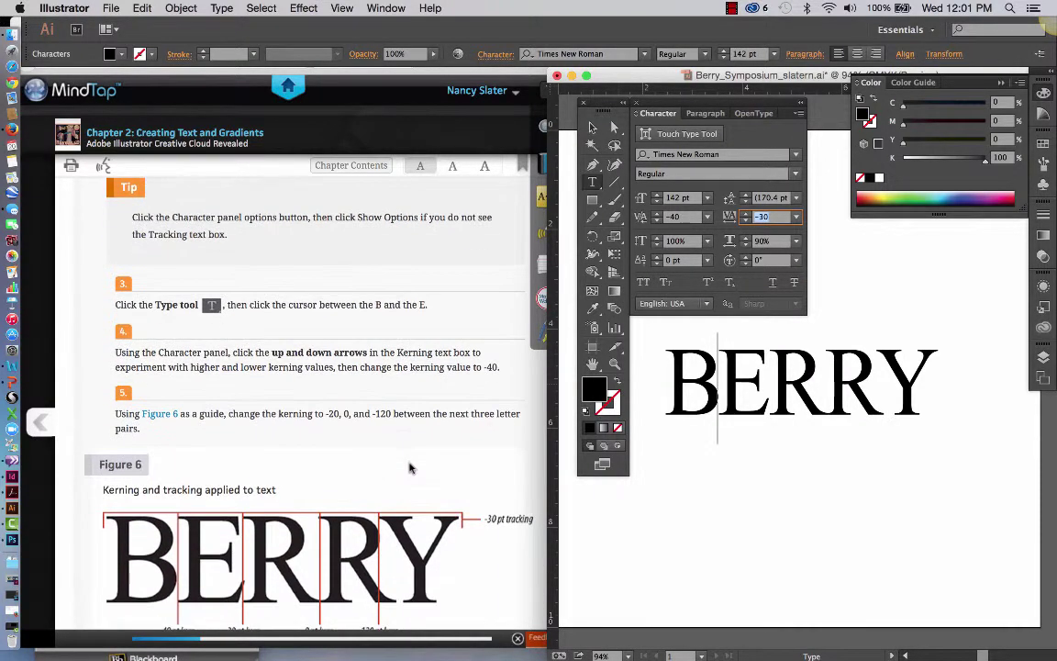
scroll(410, 467, "down", 1)
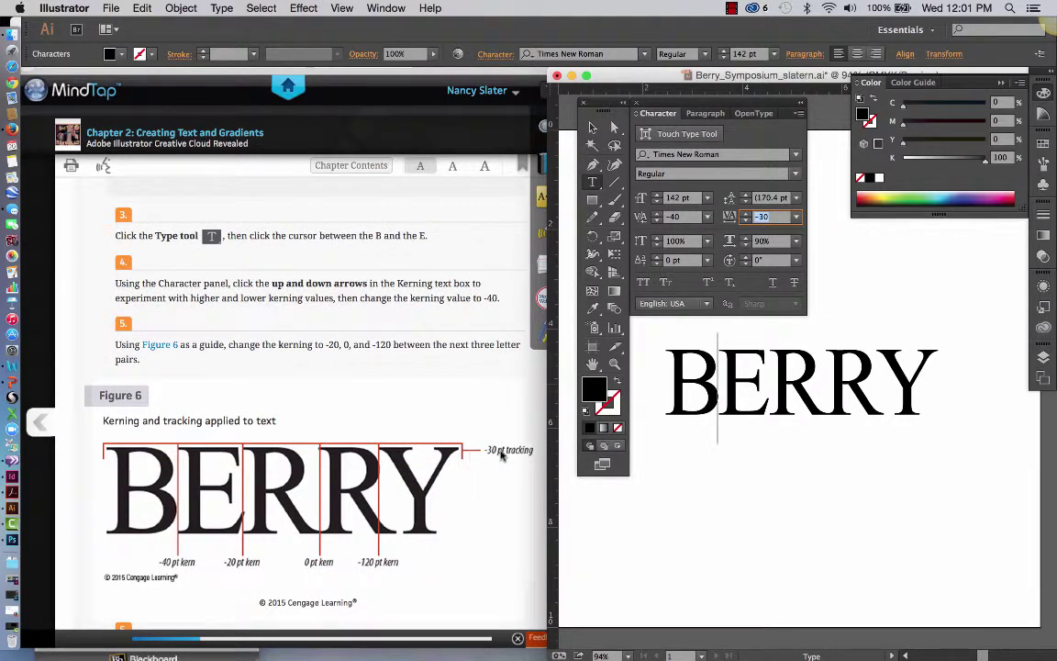
left_click(679, 422)
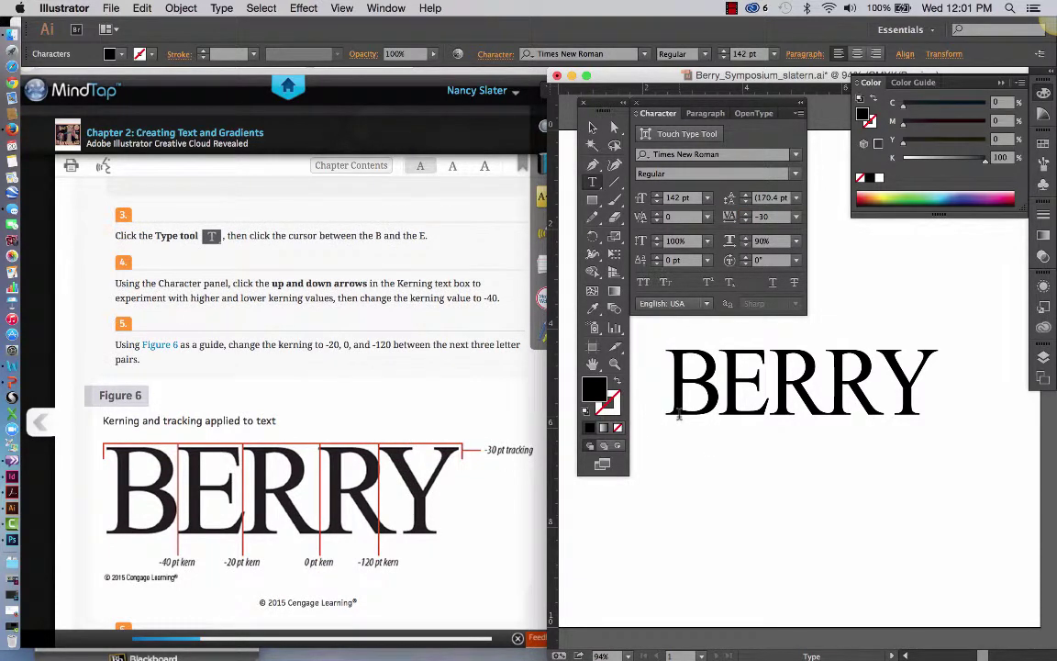
left_click_drag(688, 396, 958, 399)
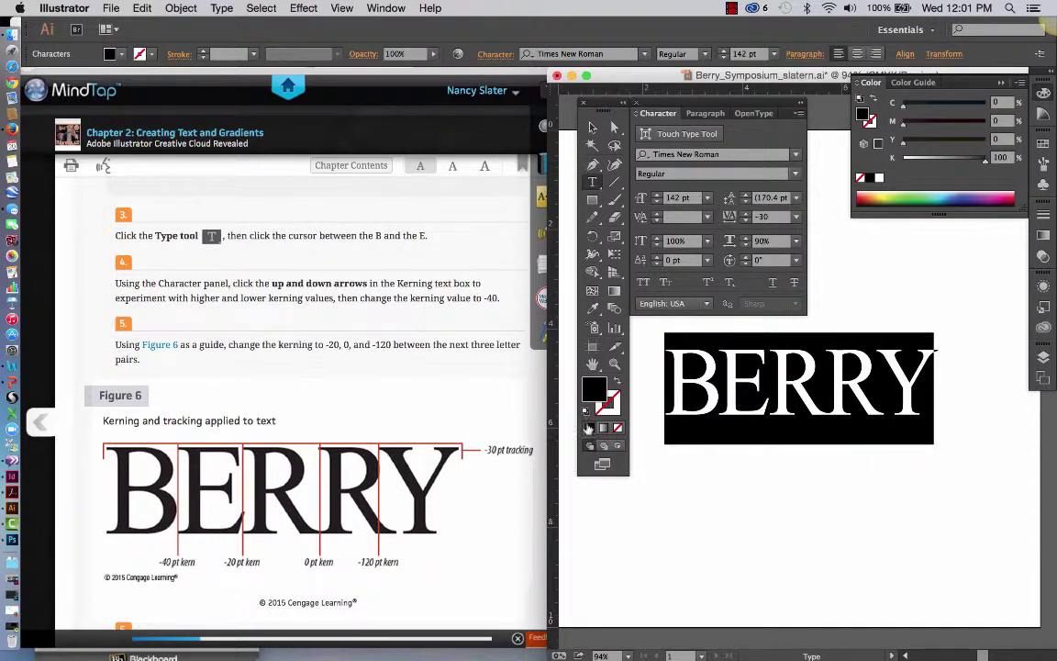
left_click(593, 183)
left_click(719, 394)
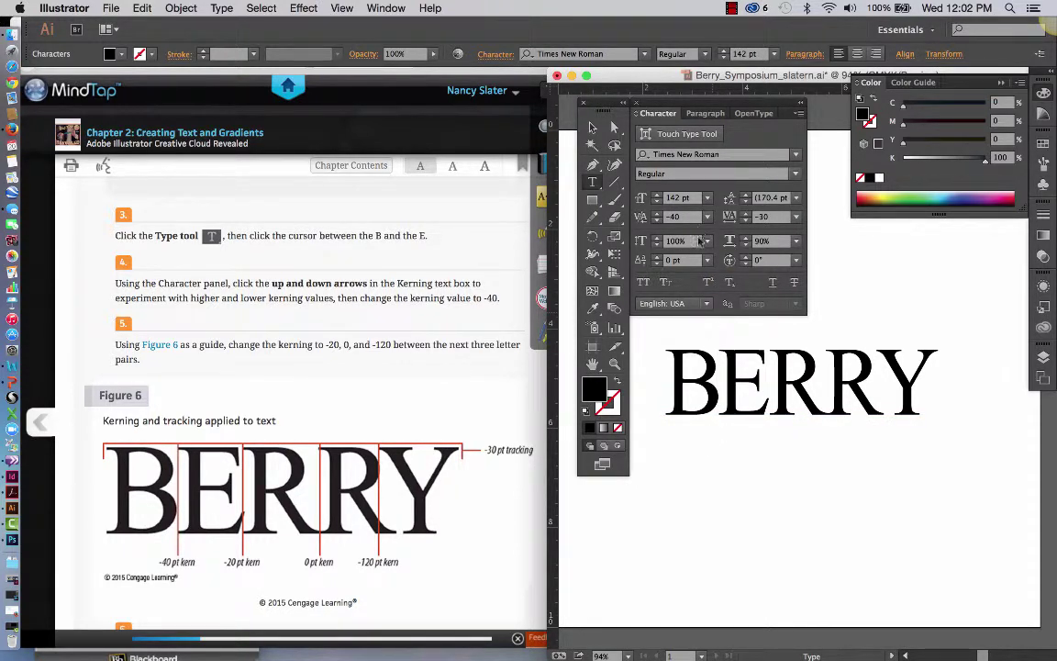
Set the kerning between the E and the first R of BERRY to -20.
left_click(770, 399)
type("-2")
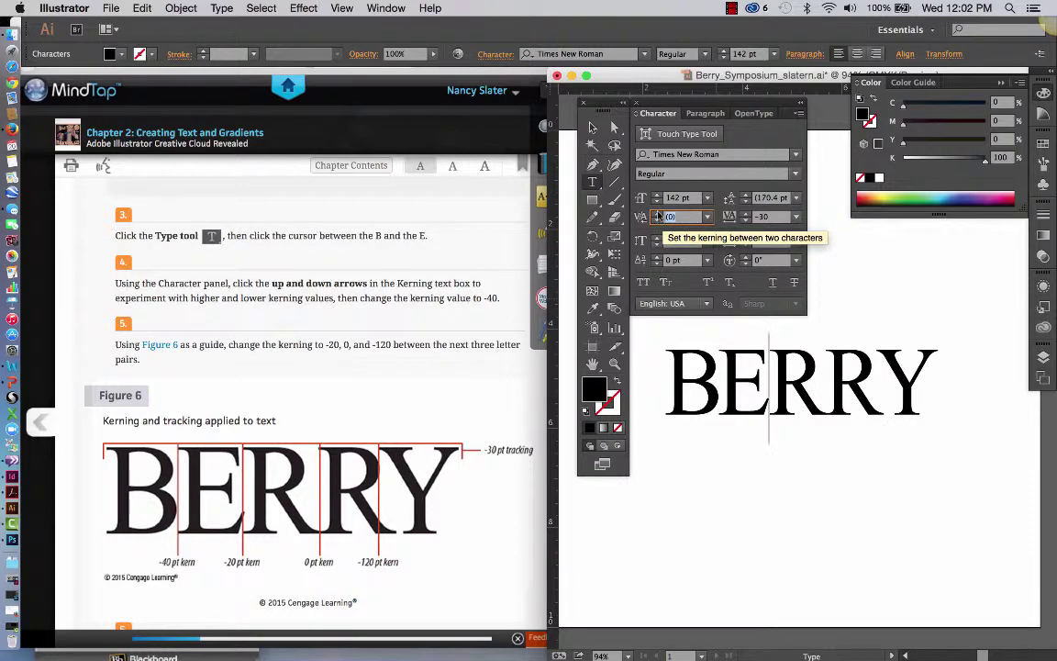
type("0")
key("Tab")
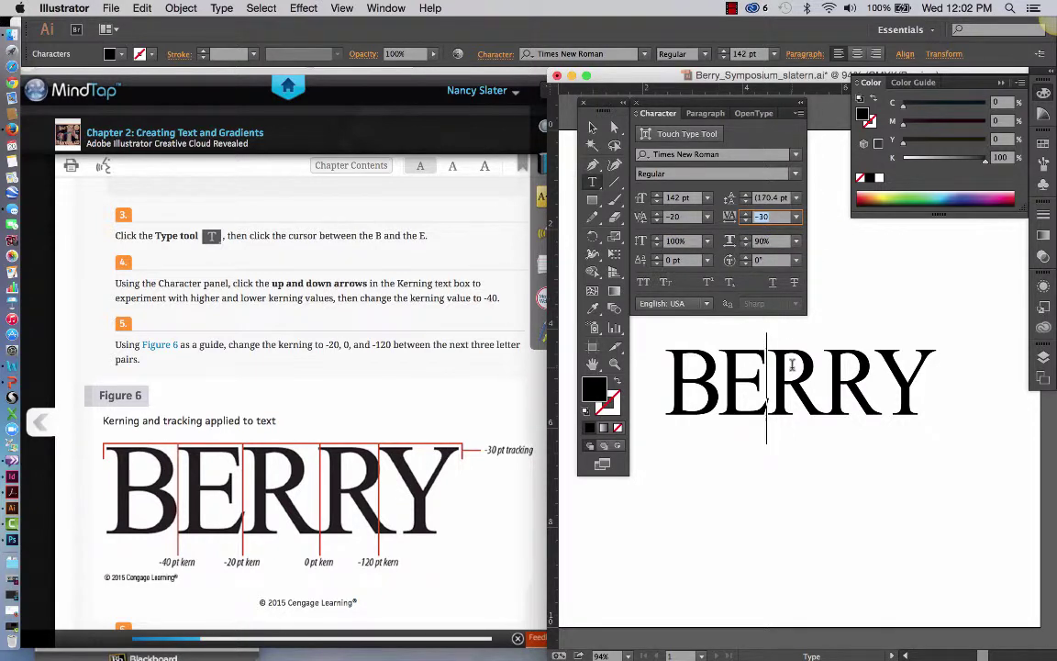
Check the kerning between the two Rs of BERRY, and set the kerning between the second R and the Y to -120.
left_click(826, 417)
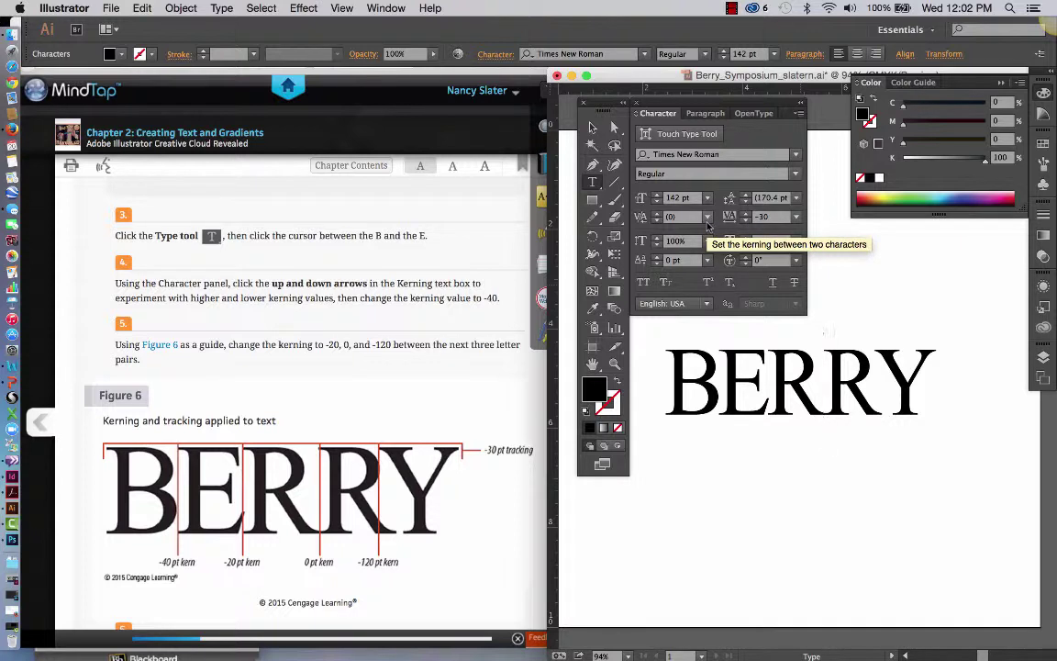
left_click(881, 409)
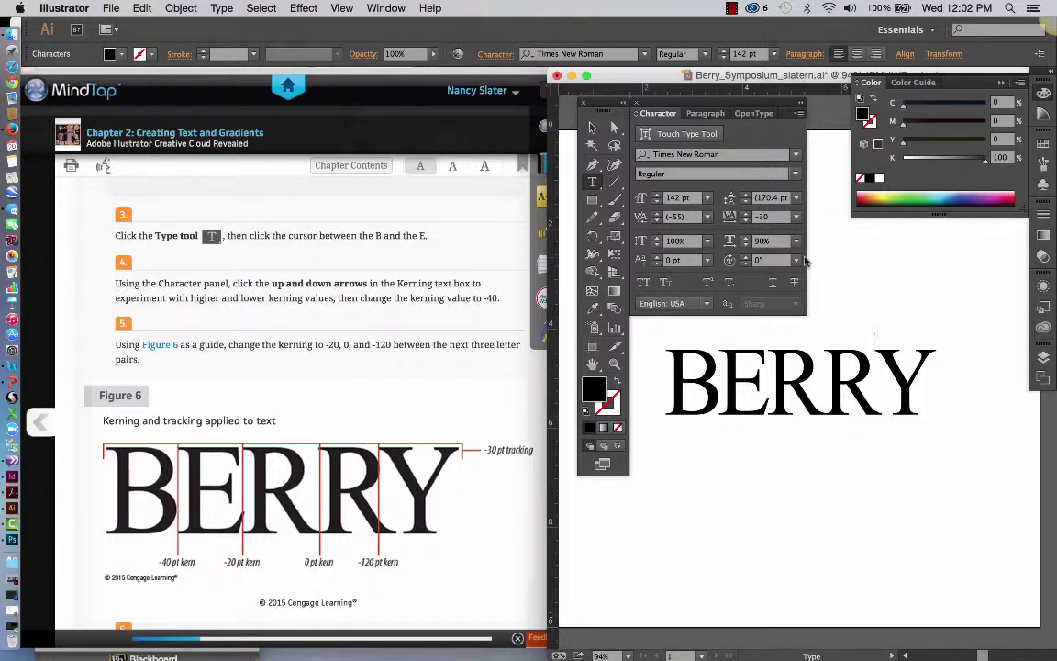
left_click(706, 217)
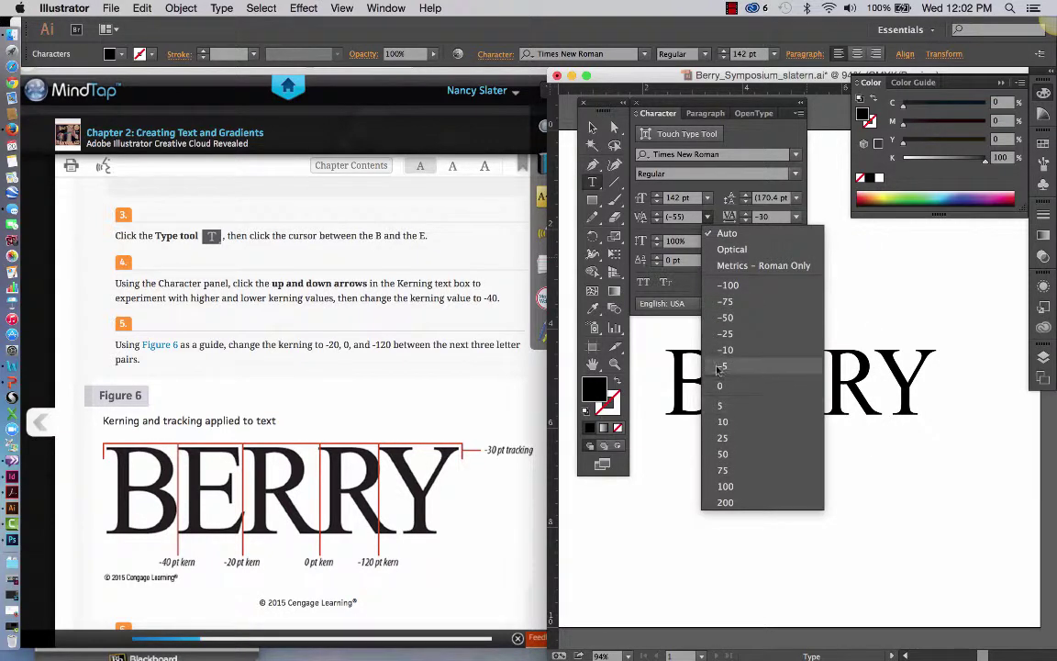
left_click(726, 285)
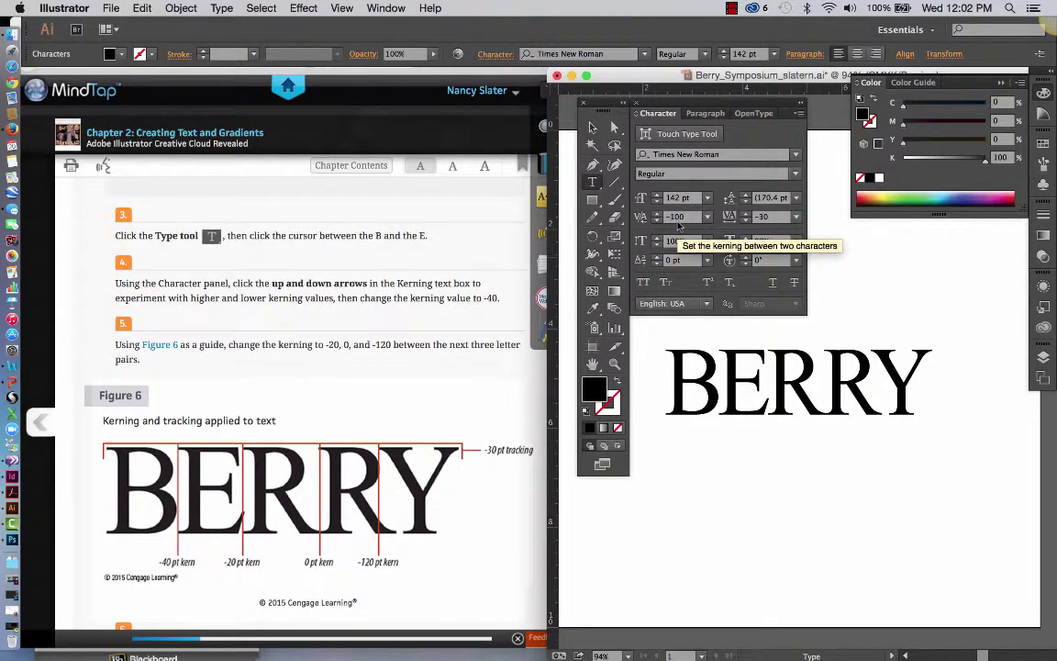
left_click(679, 218)
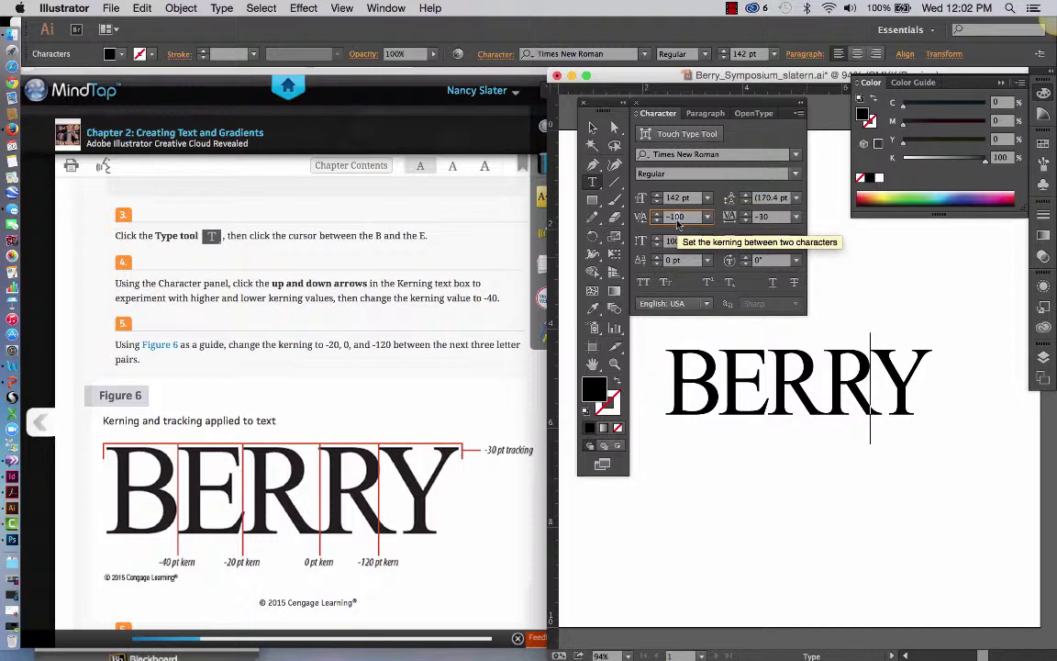
type("-120")
key("Return")
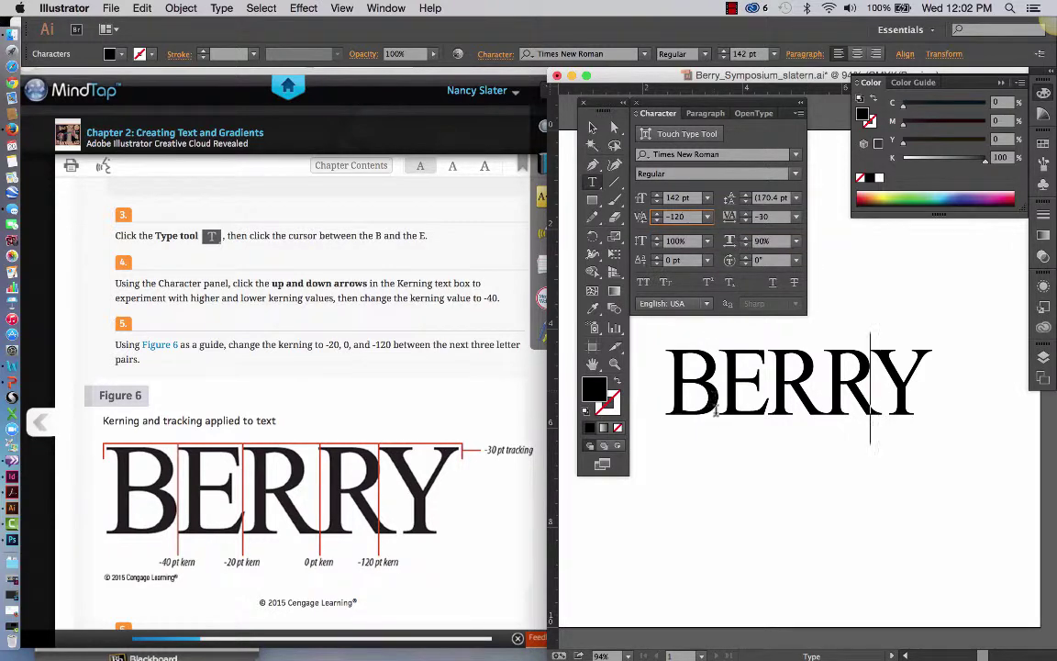
key("Tab")
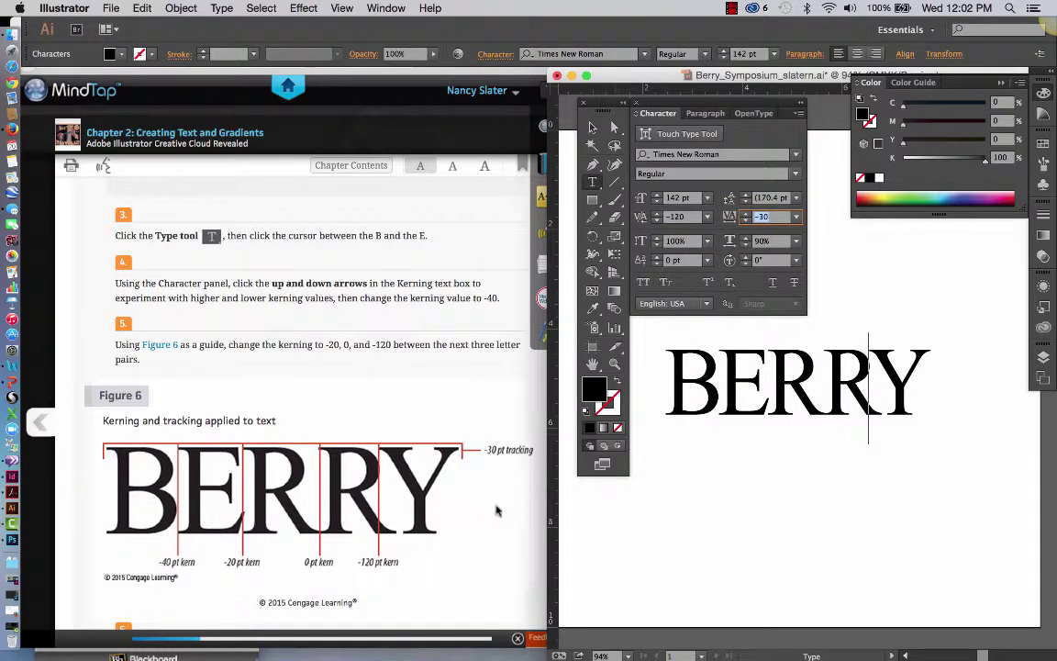
Check the tracking of the whole word BERRY and the kerning between the E and the first R against Figure 6.
scroll(496, 509, "down", 4)
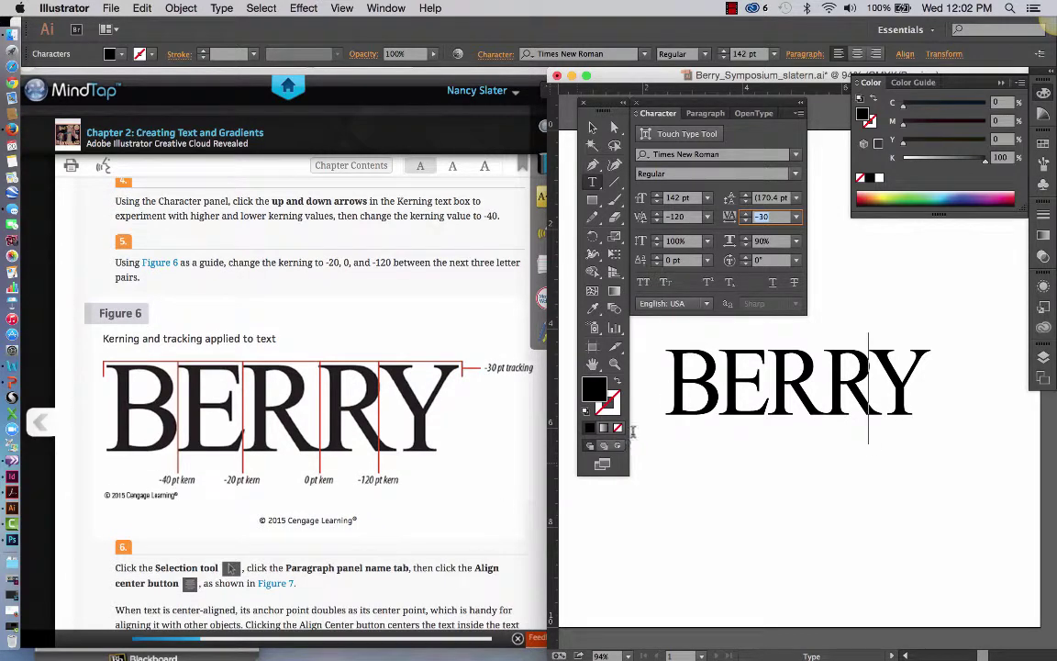
left_click_drag(667, 386, 921, 383)
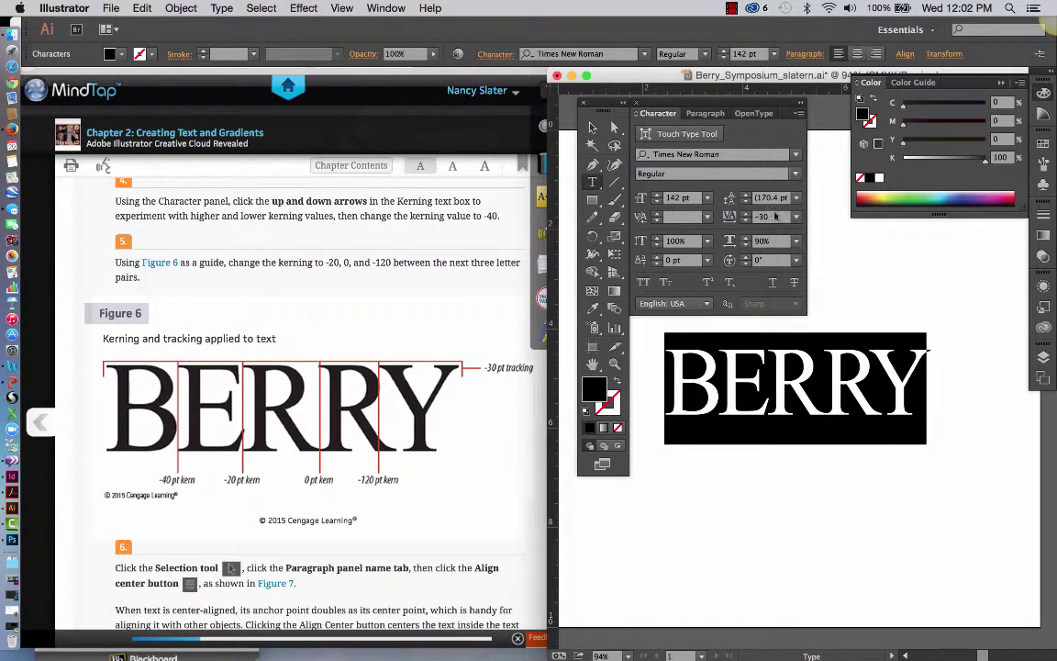
left_click(786, 406)
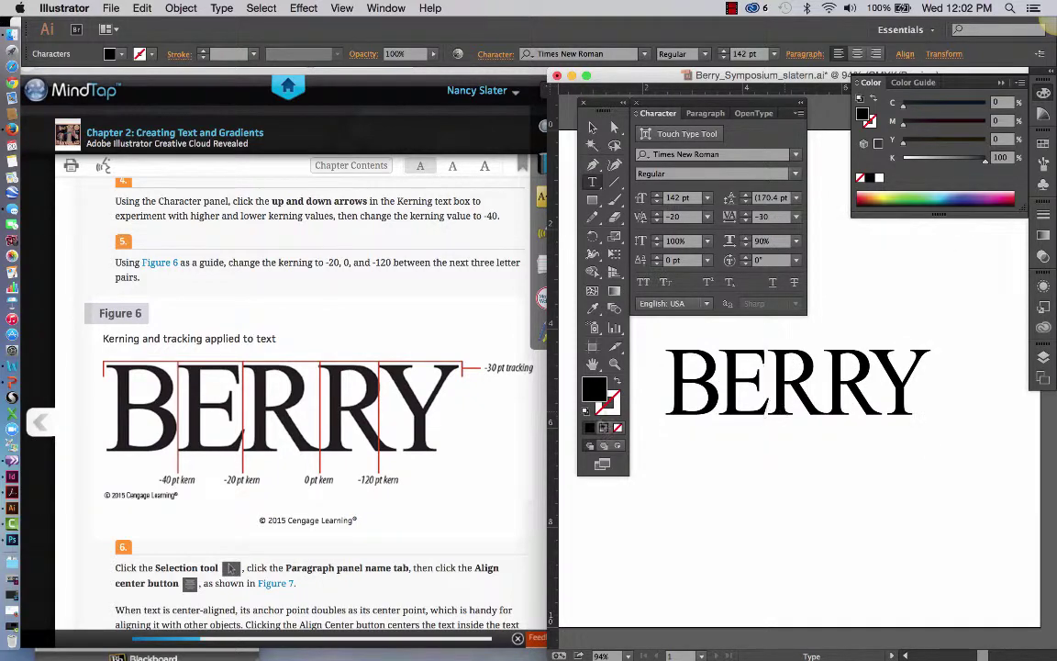
Center-align the BERRY text with the Paragraph settings and move it rightward so the whole word sits on the artboard.
scroll(421, 484, "down", 4)
scroll(421, 486, "down", 4)
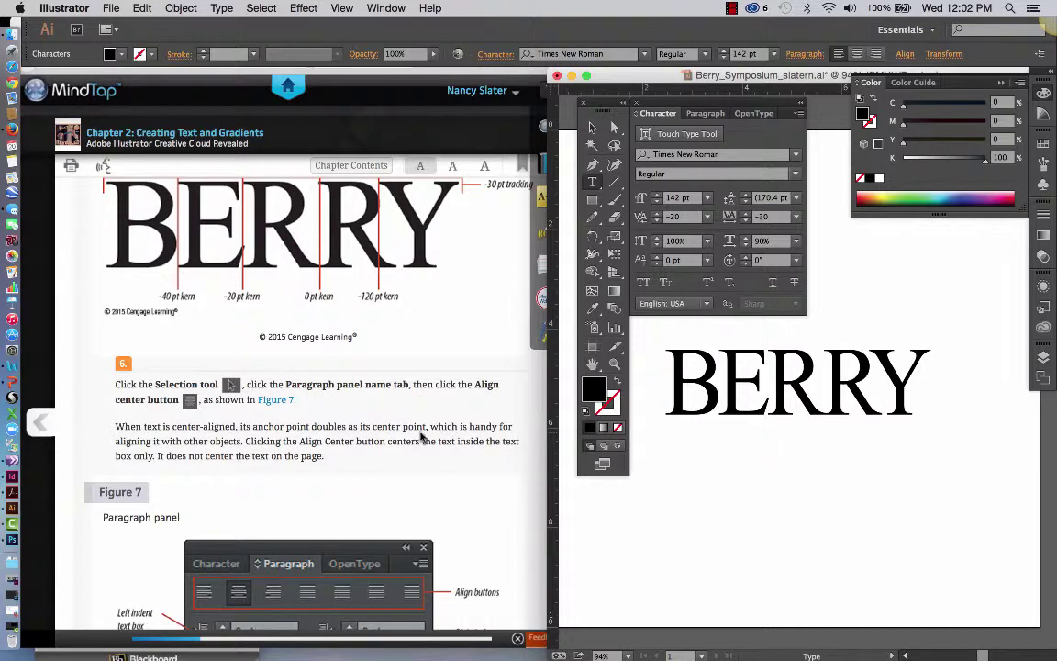
key("Escape")
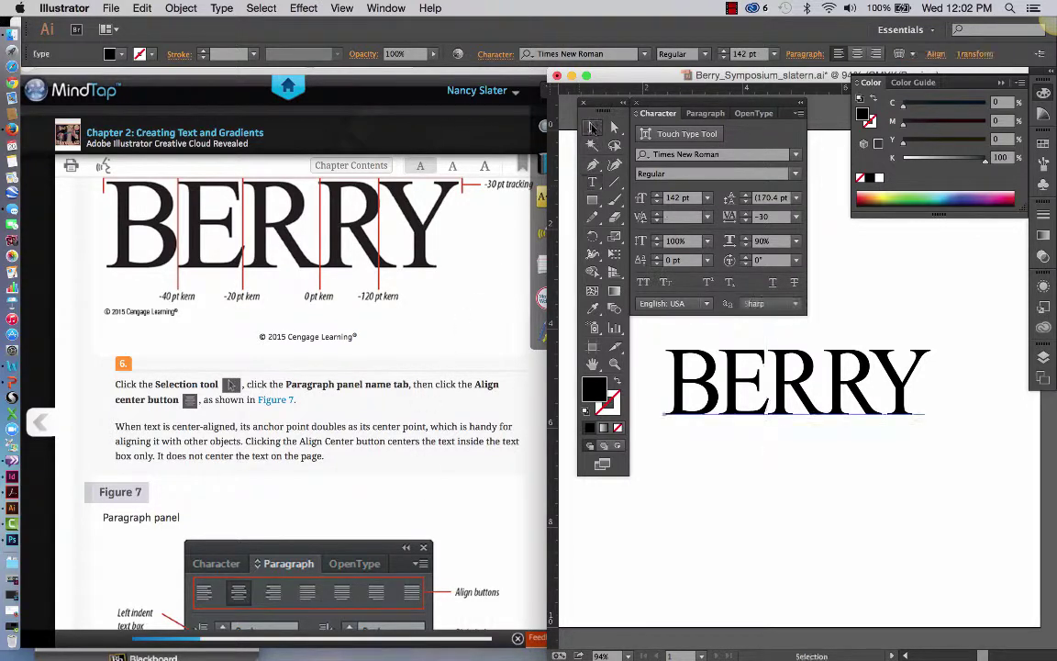
left_click(592, 127)
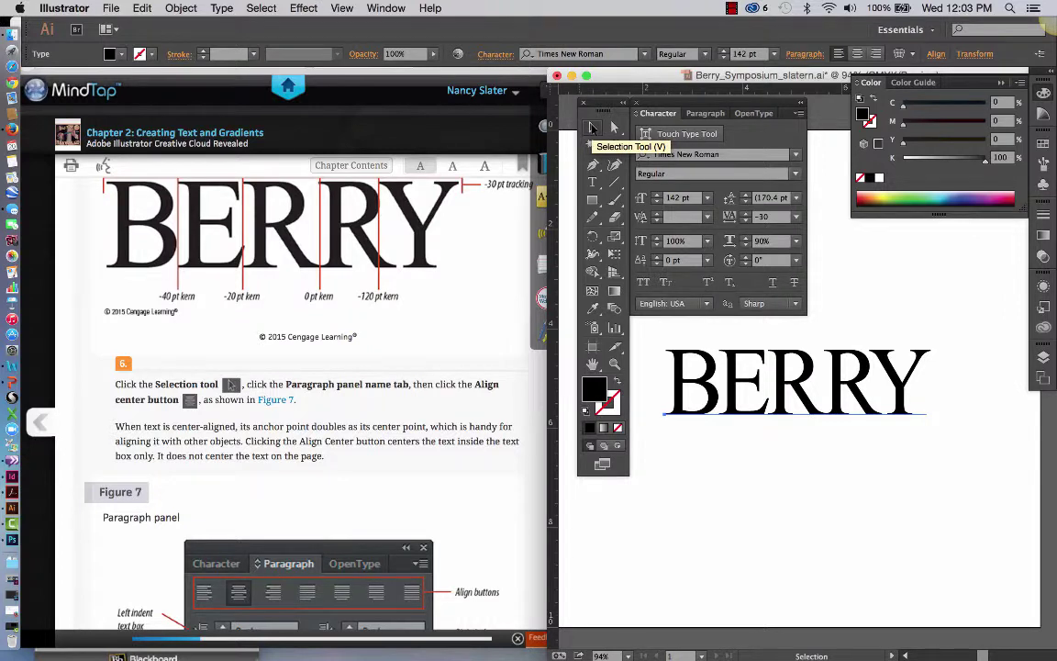
left_click(706, 114)
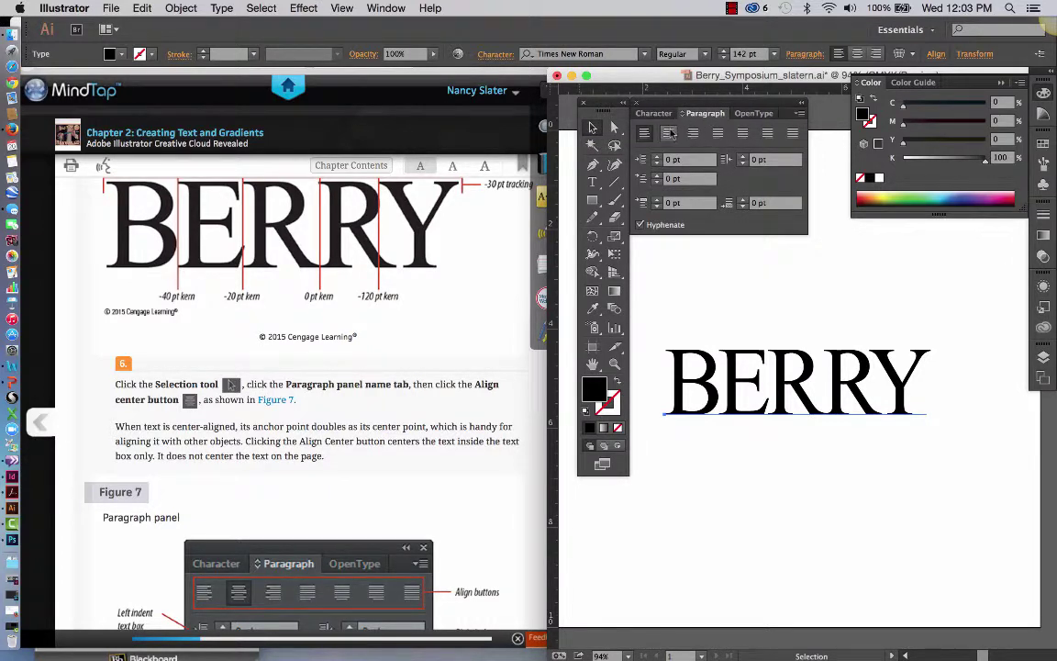
left_click(670, 134)
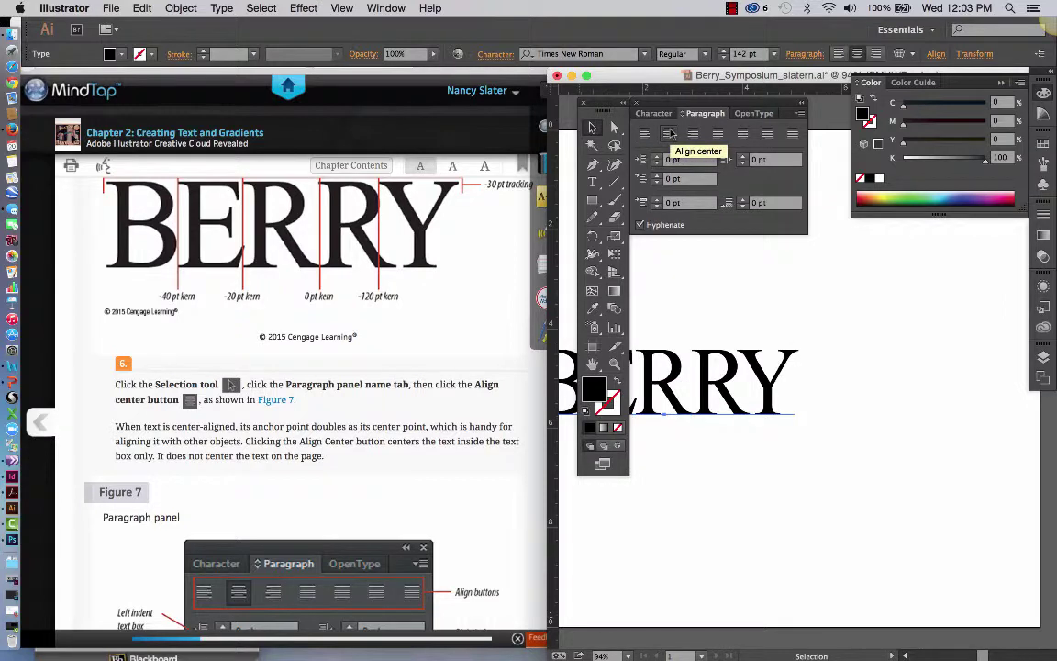
scroll(712, 566, "left", 5)
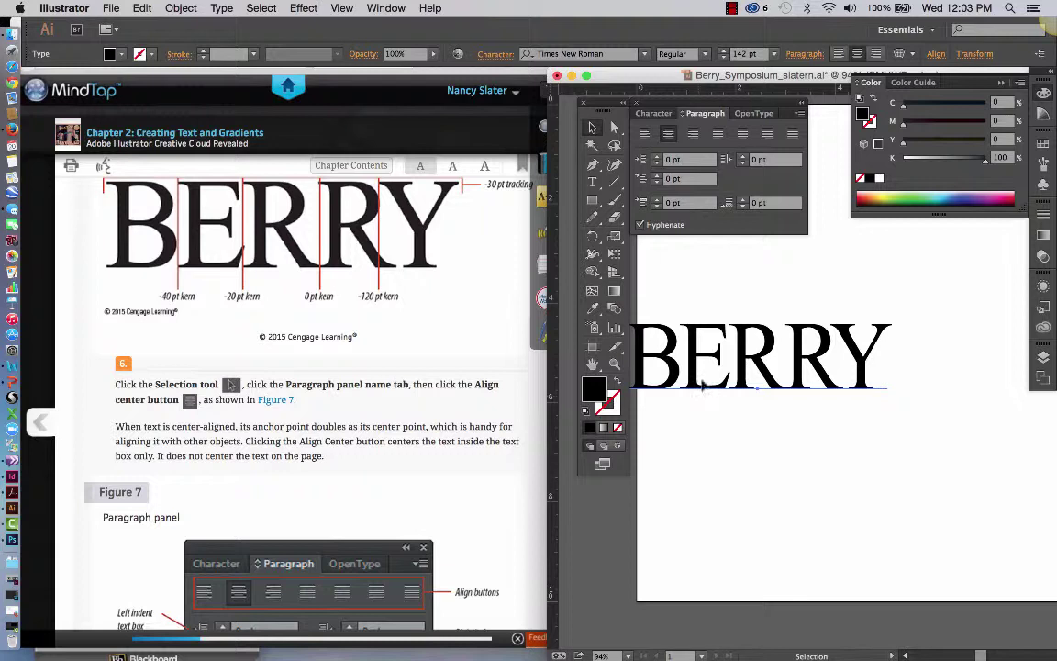
left_click_drag(696, 390, 780, 382)
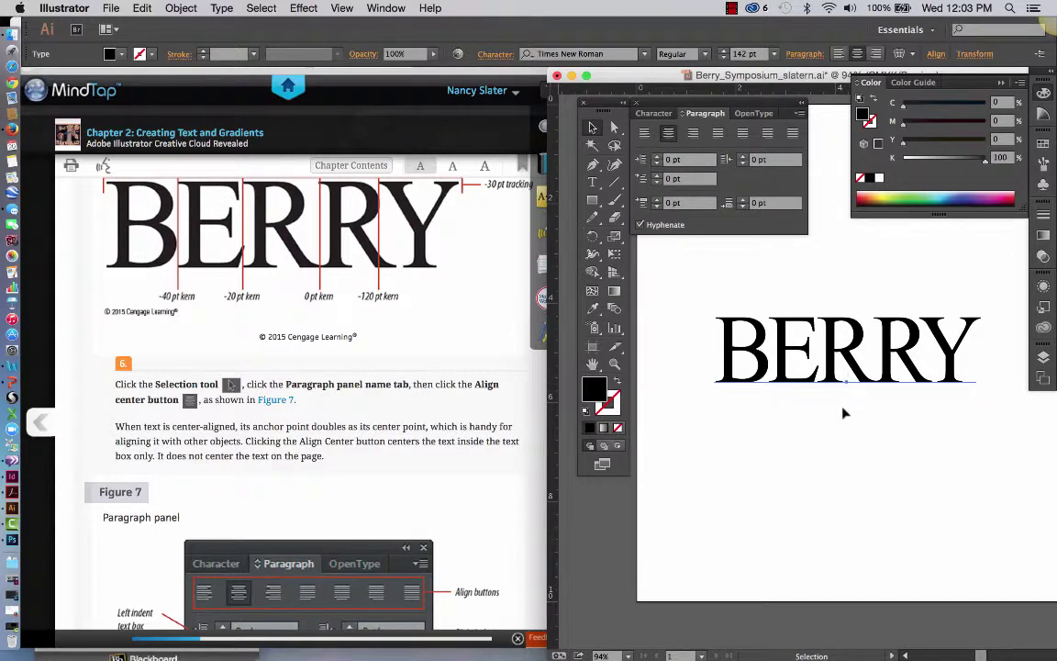
Follow the textbook to step 7 and hide the selected BERRY text.
scroll(479, 458, "down", 3)
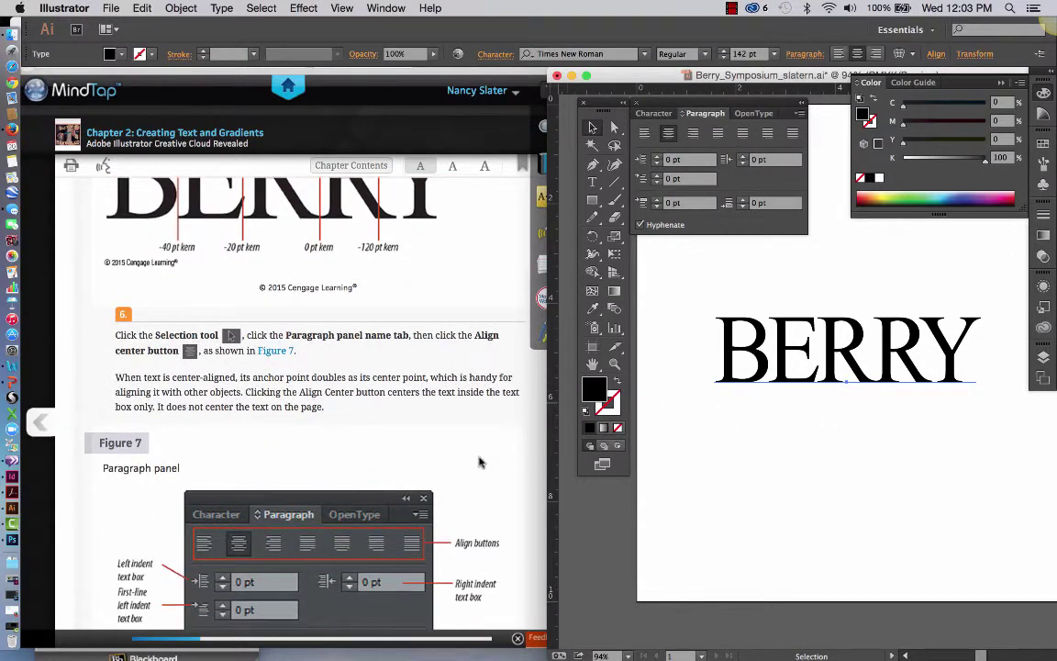
scroll(479, 461, "down", 2)
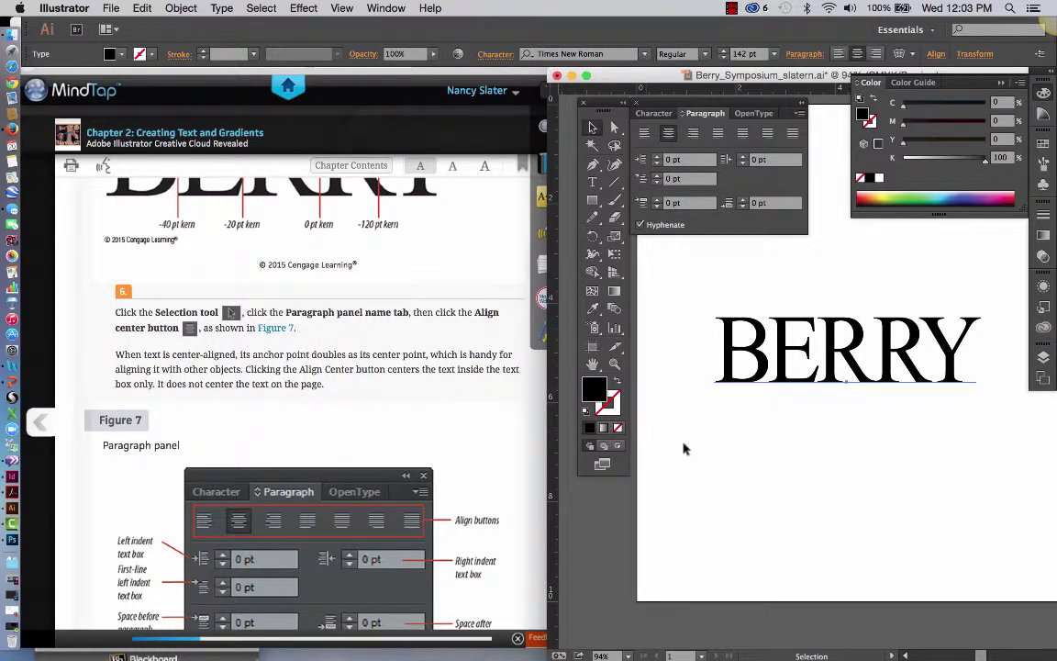
scroll(686, 447, "down", 1)
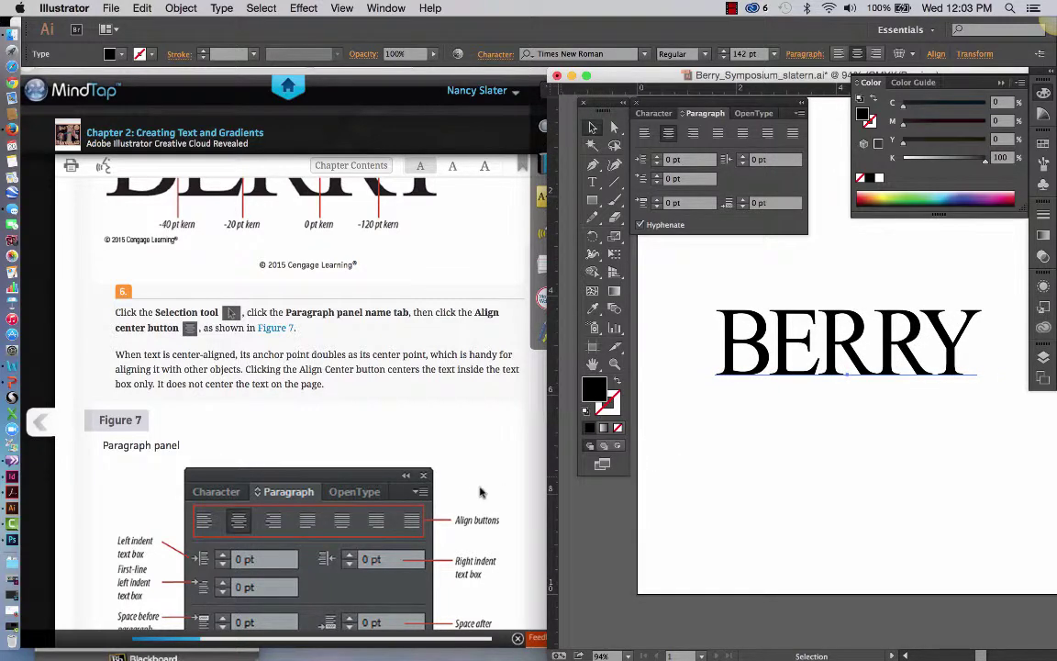
scroll(424, 447, "down", 5)
scroll(463, 496, "down", 5)
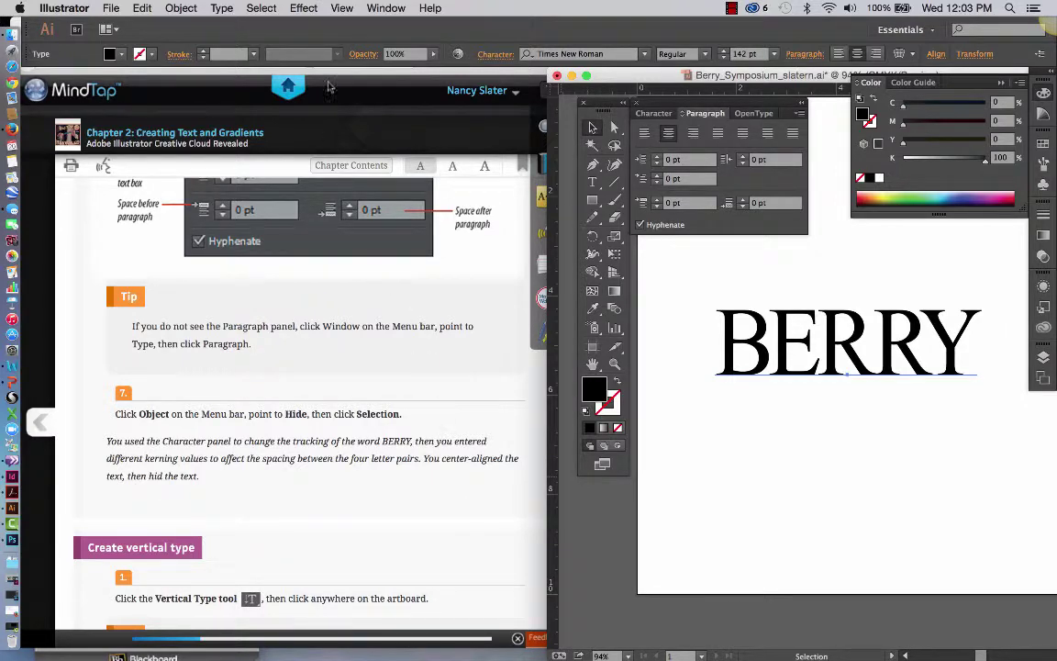
left_click(189, 9)
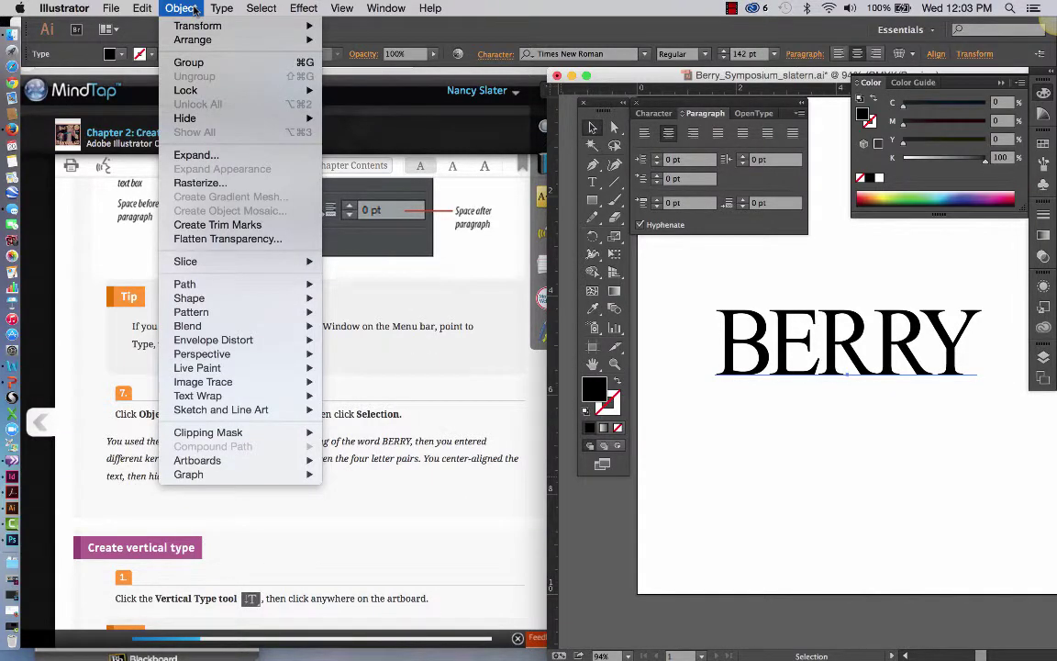
mouse_move(369, 11)
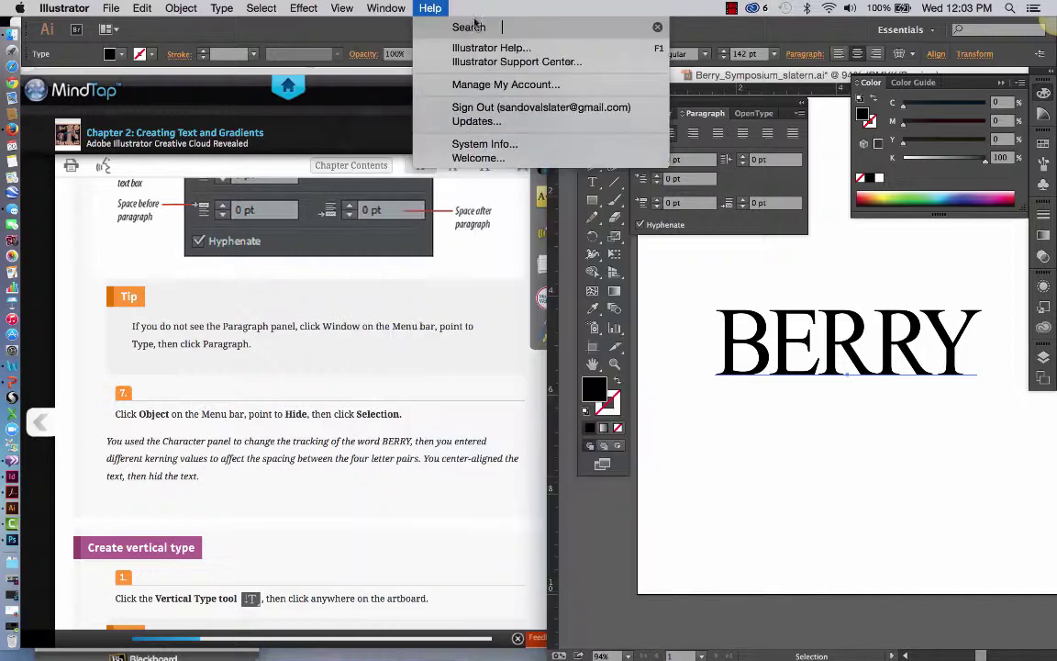
mouse_move(188, 8)
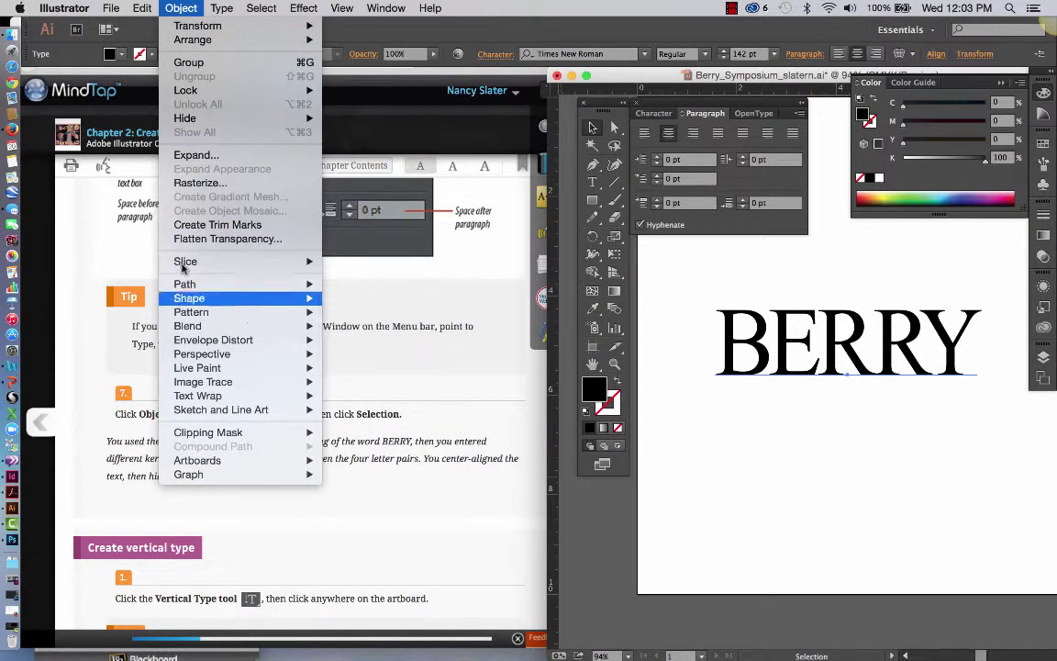
mouse_move(193, 118)
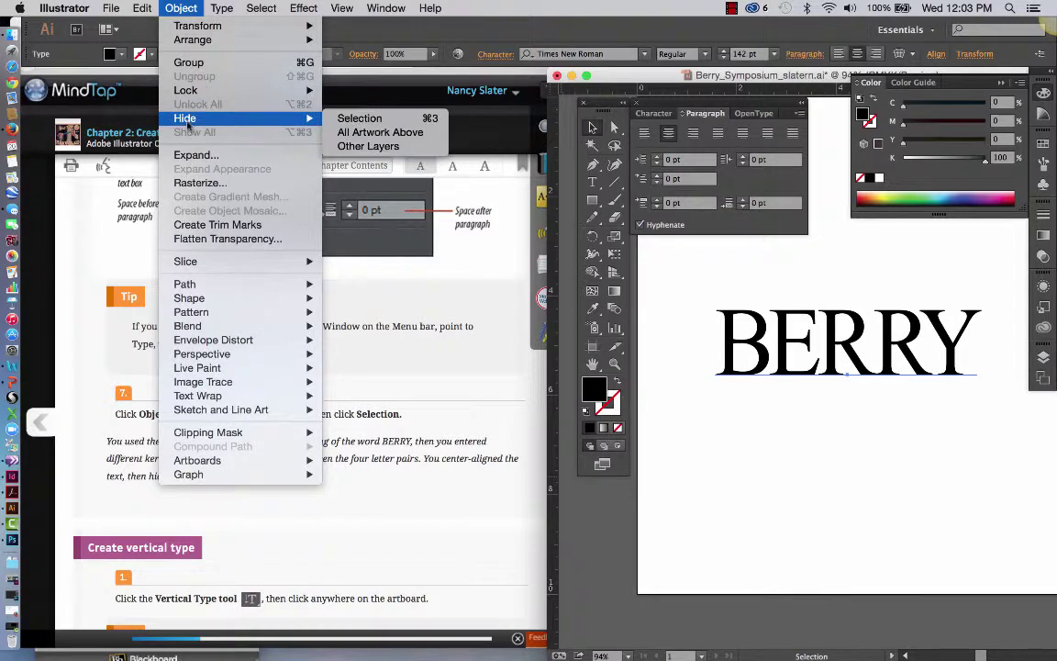
left_click(360, 119)
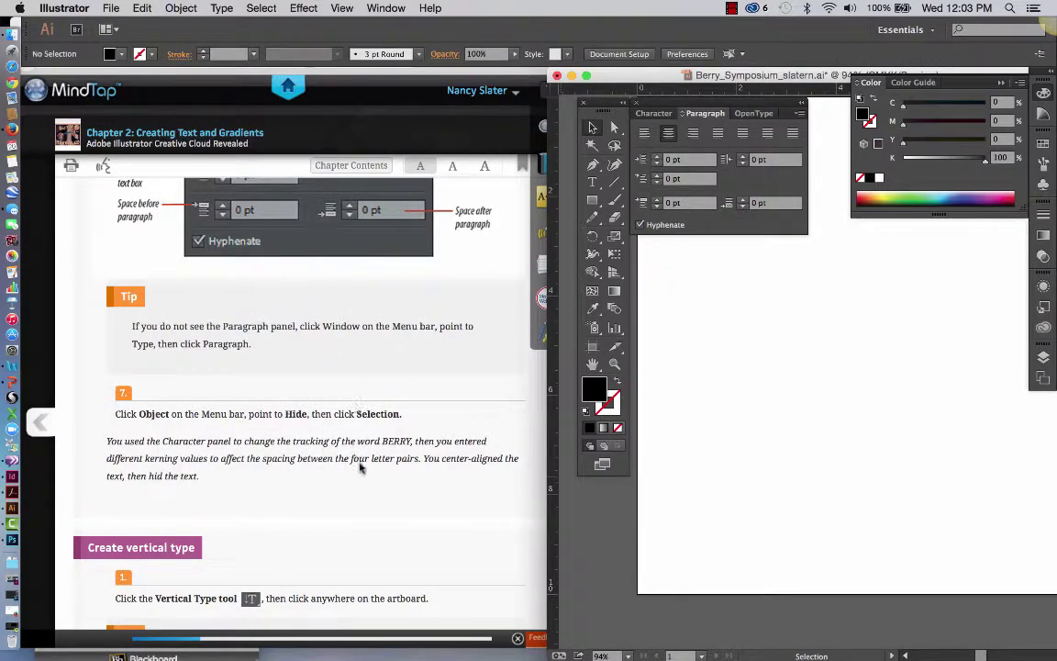
Add the word BERRY in capital letters near the artboard's left edge with the Vertical Type tool.
scroll(360, 468, "down", 3)
scroll(359, 468, "down", 2)
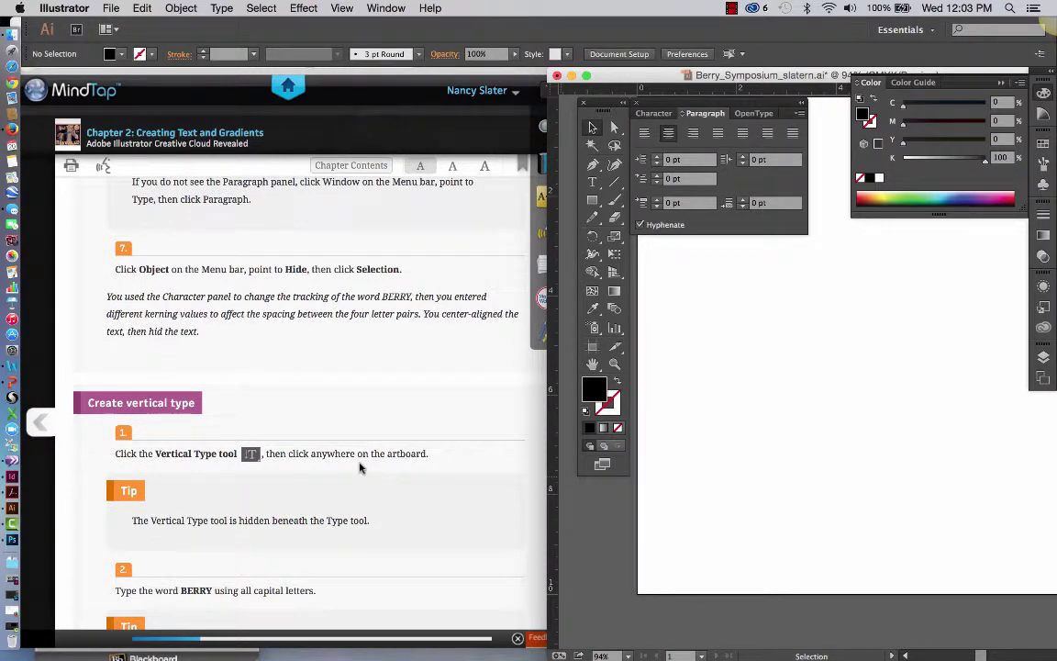
left_click(593, 183)
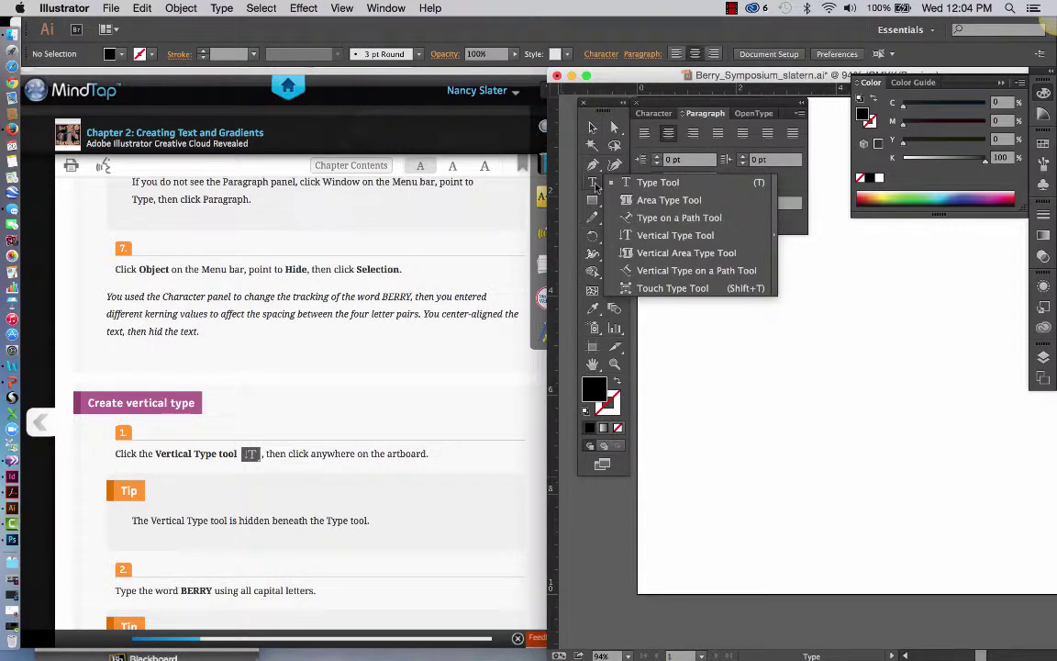
left_click(648, 237)
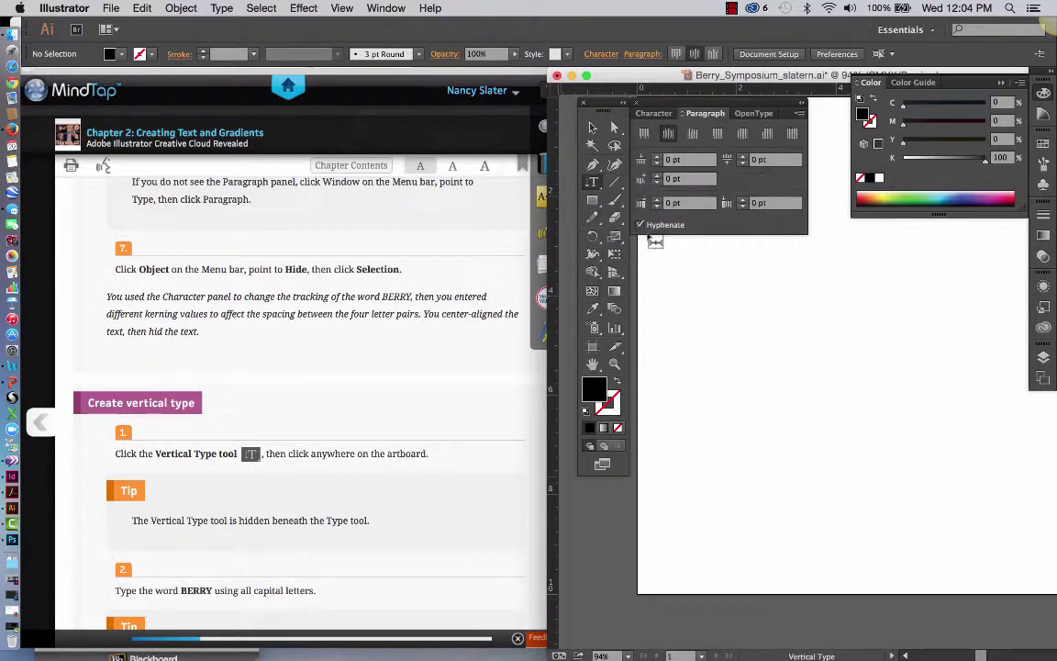
left_click(697, 277)
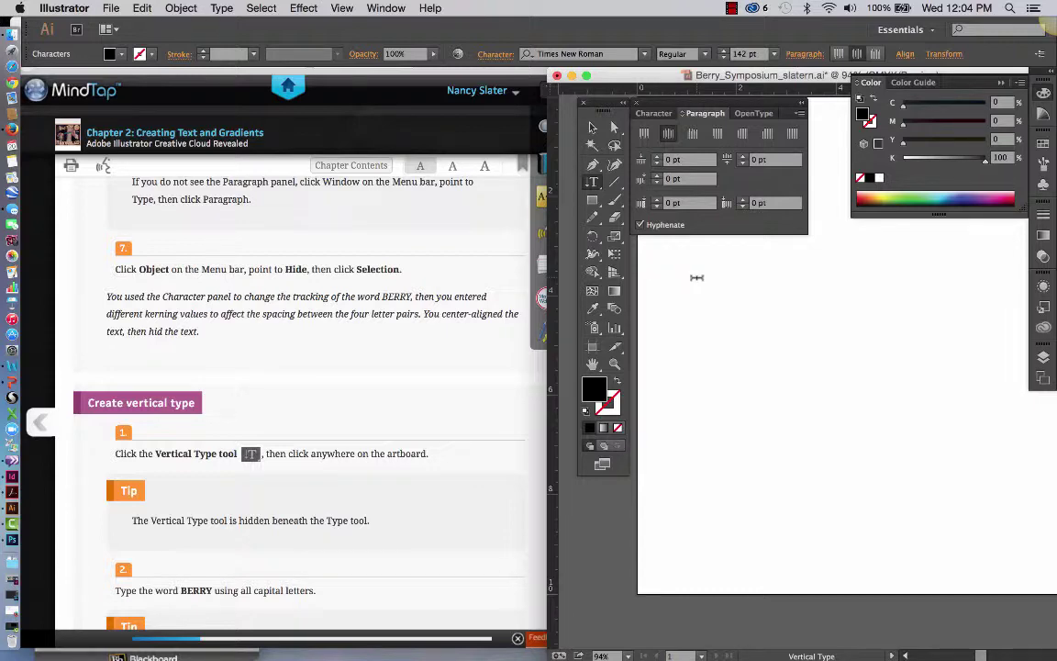
scroll(406, 491, "down", 4)
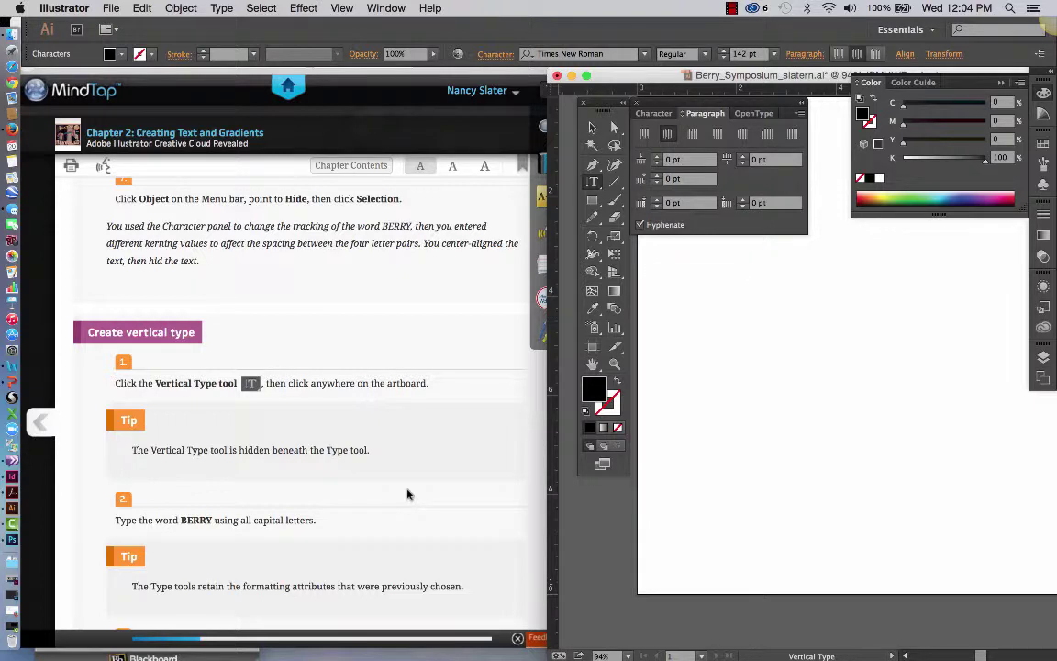
type("B")
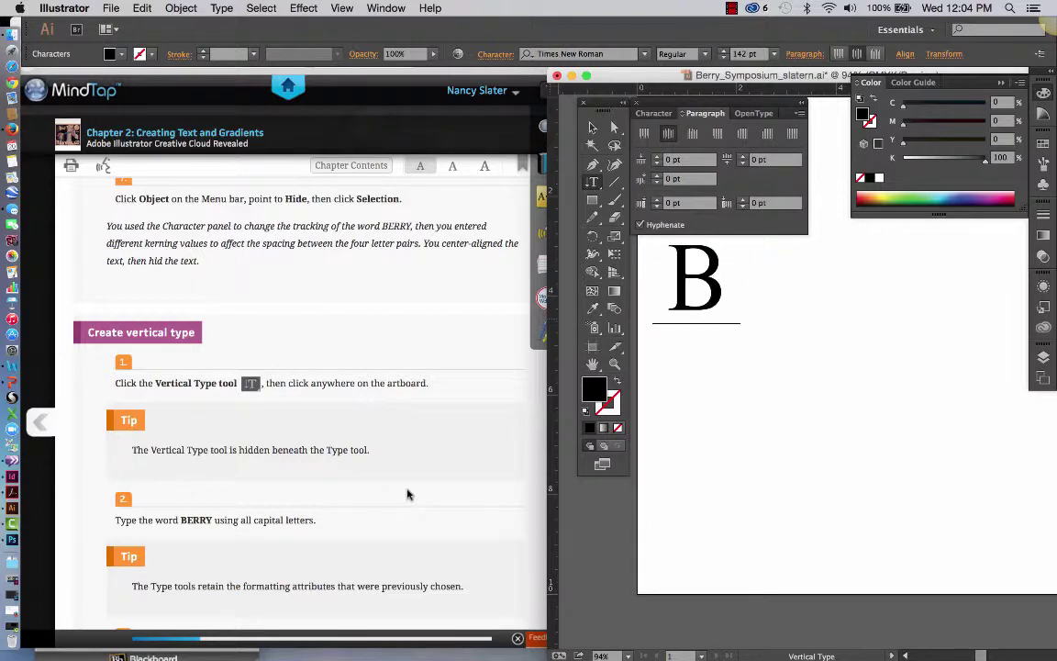
type("ERRY")
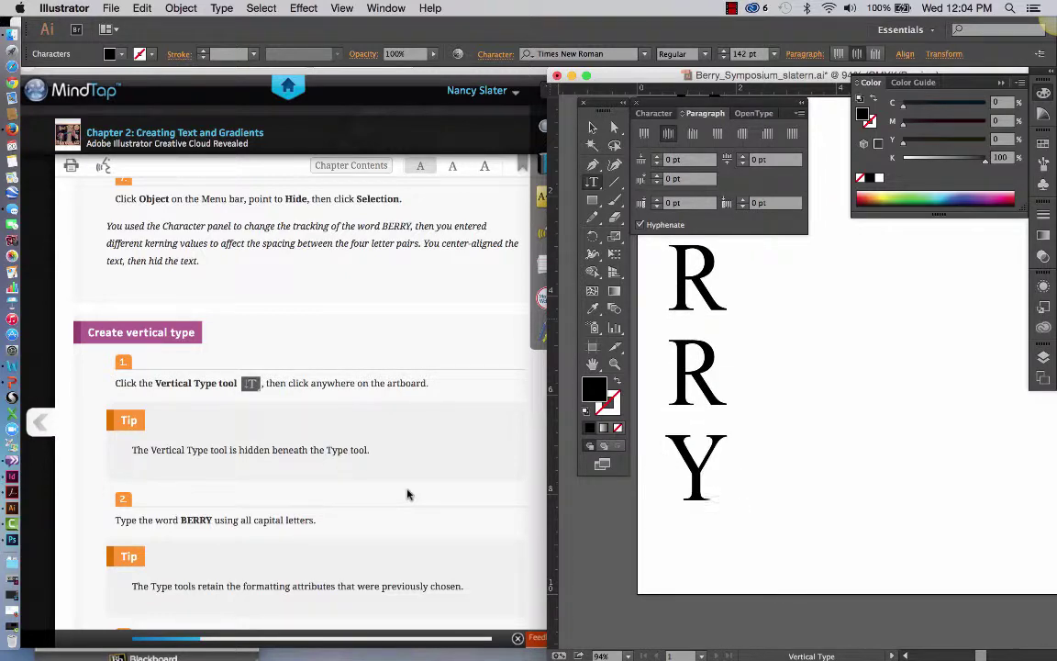
Follow the textbook to step 3 and move the vertical BERRY text rightward to the center of the artboard with the Selection tool.
scroll(397, 534, "down", 5)
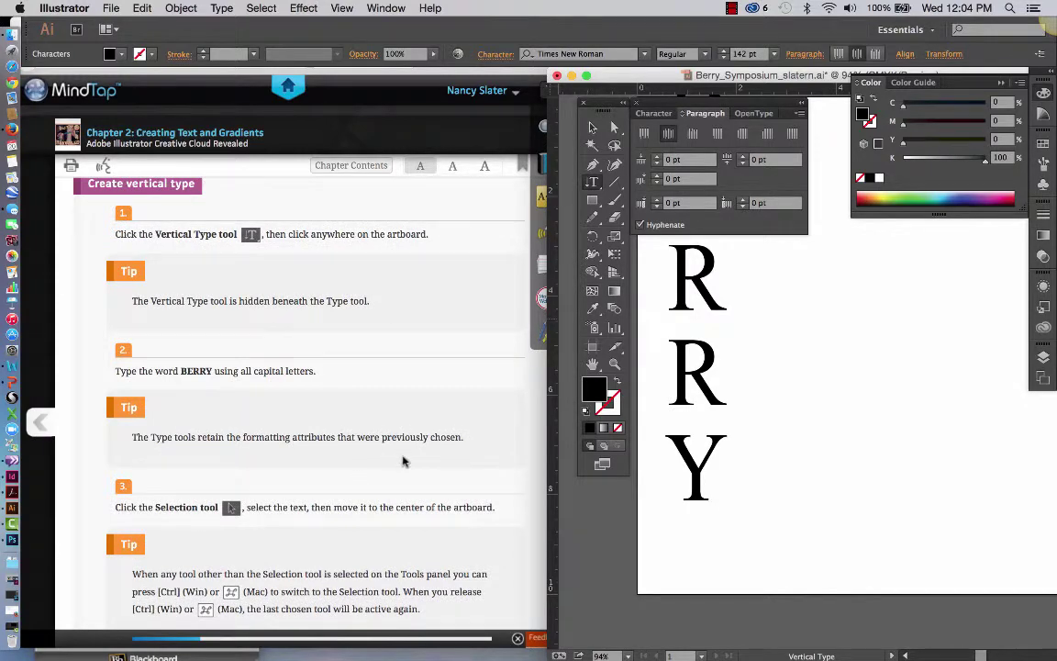
scroll(353, 470, "down", 1)
scroll(392, 459, "down", 1)
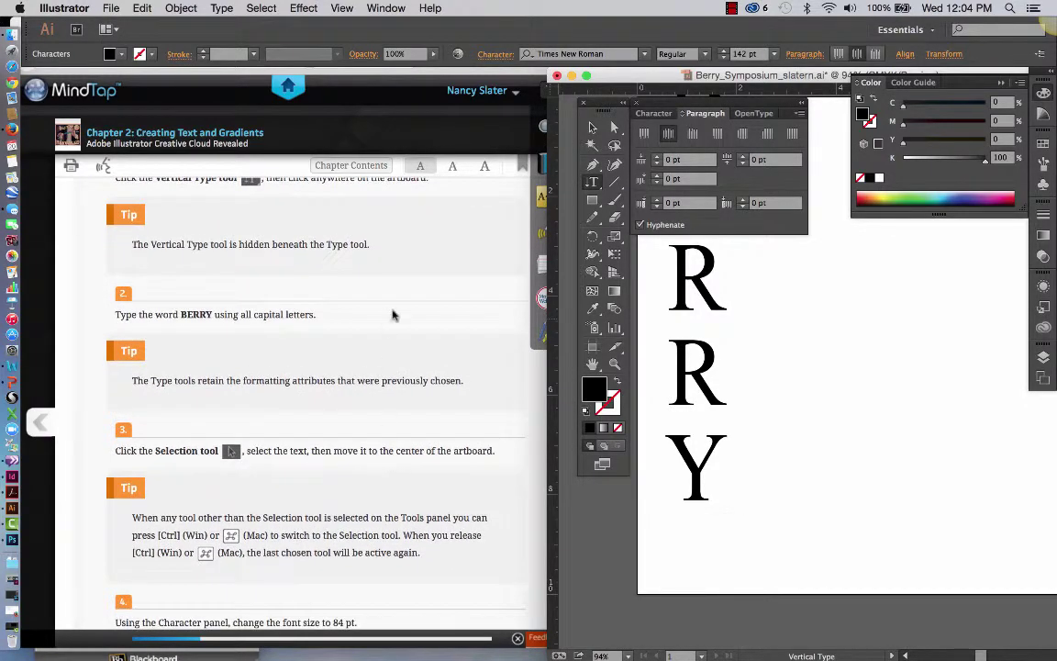
left_click(592, 128)
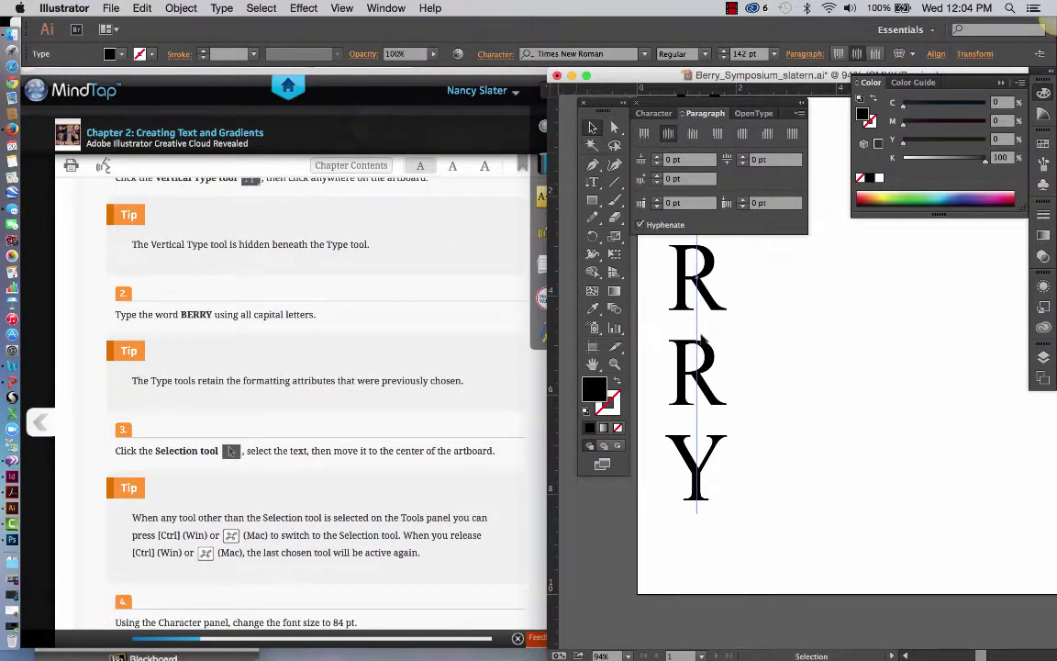
left_click_drag(726, 338, 920, 376)
Set the font size of the vertical BERRY text to 84 pt in the Character settings.
scroll(425, 484, "down", 3)
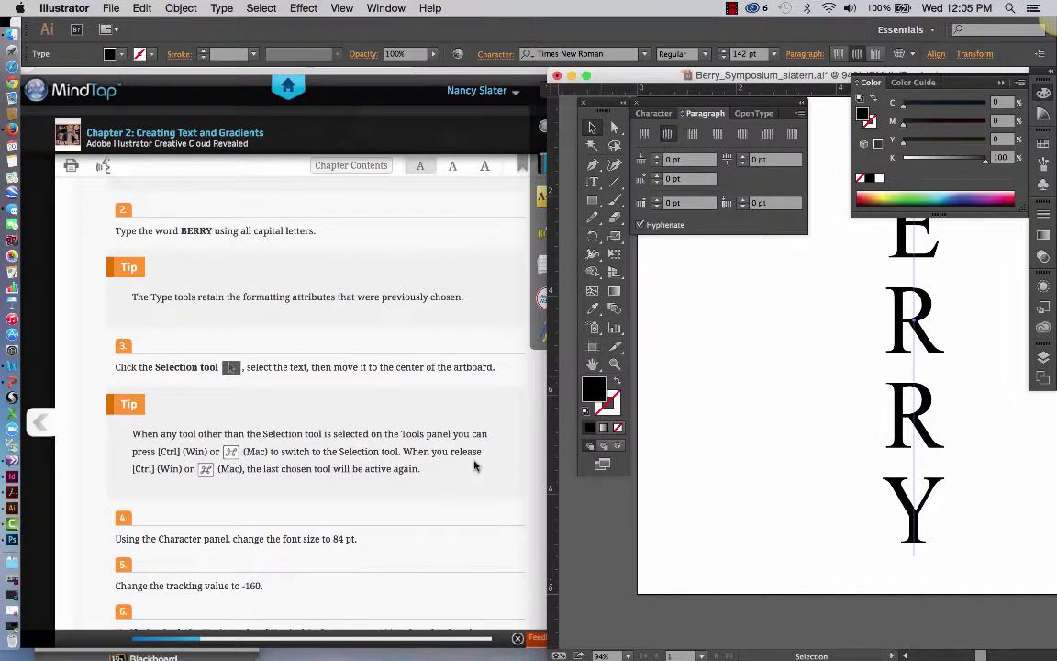
left_click(716, 470)
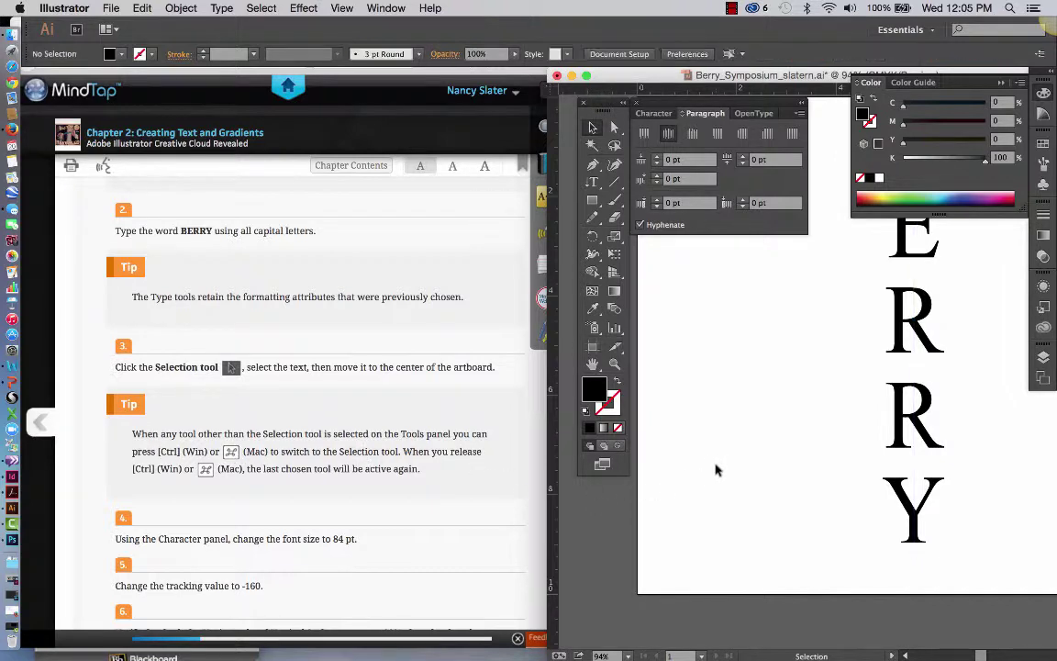
left_click(907, 431)
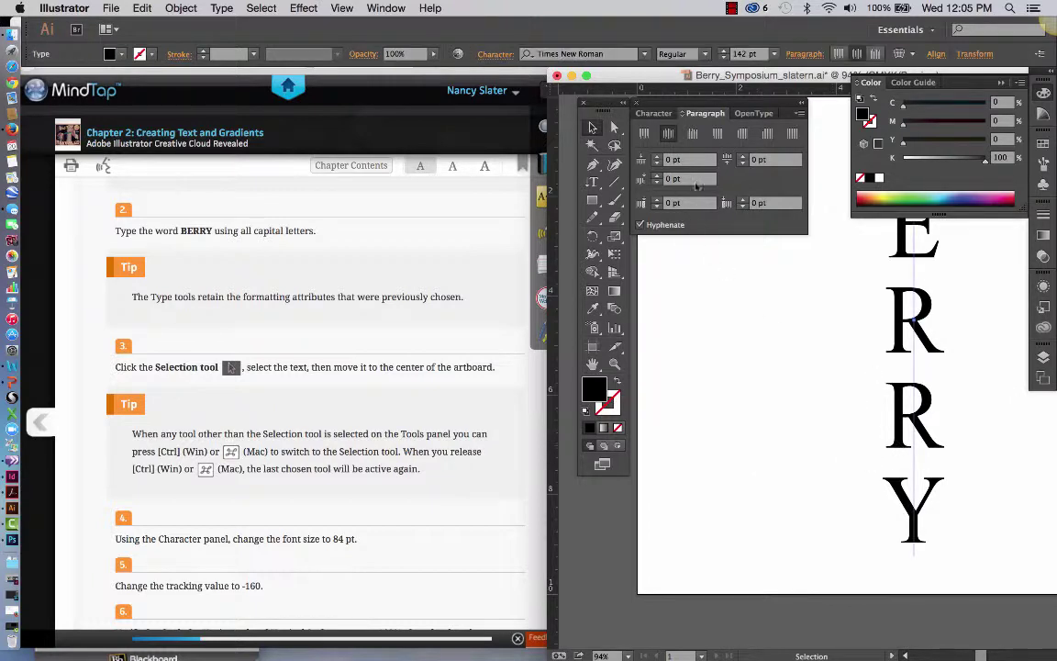
left_click(654, 113)
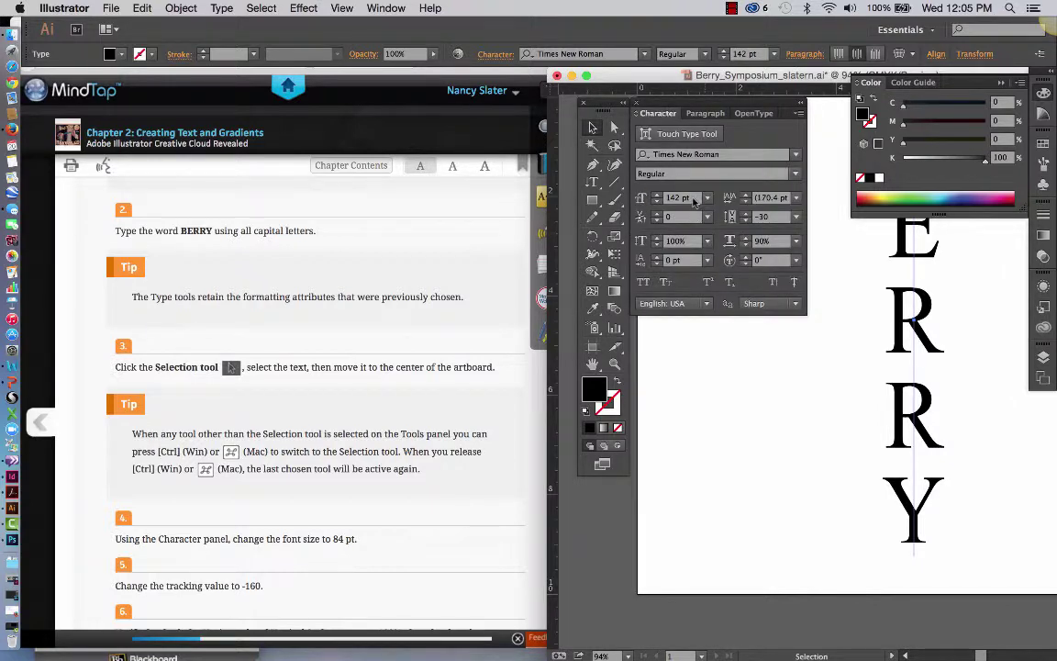
left_click(649, 198)
type("8")
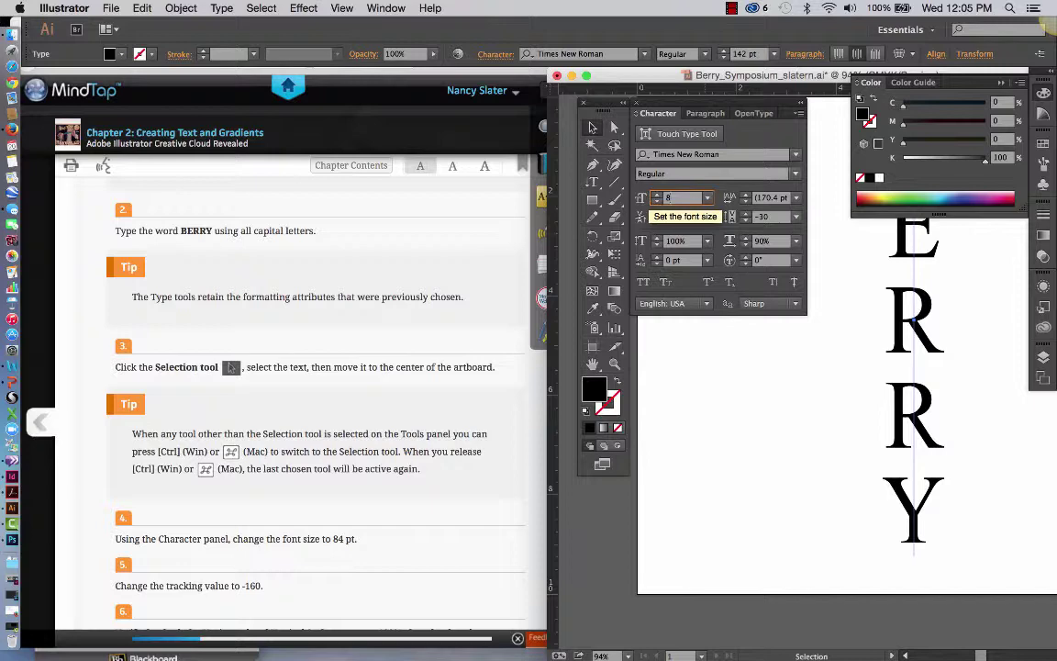
type("4")
key("Tab")
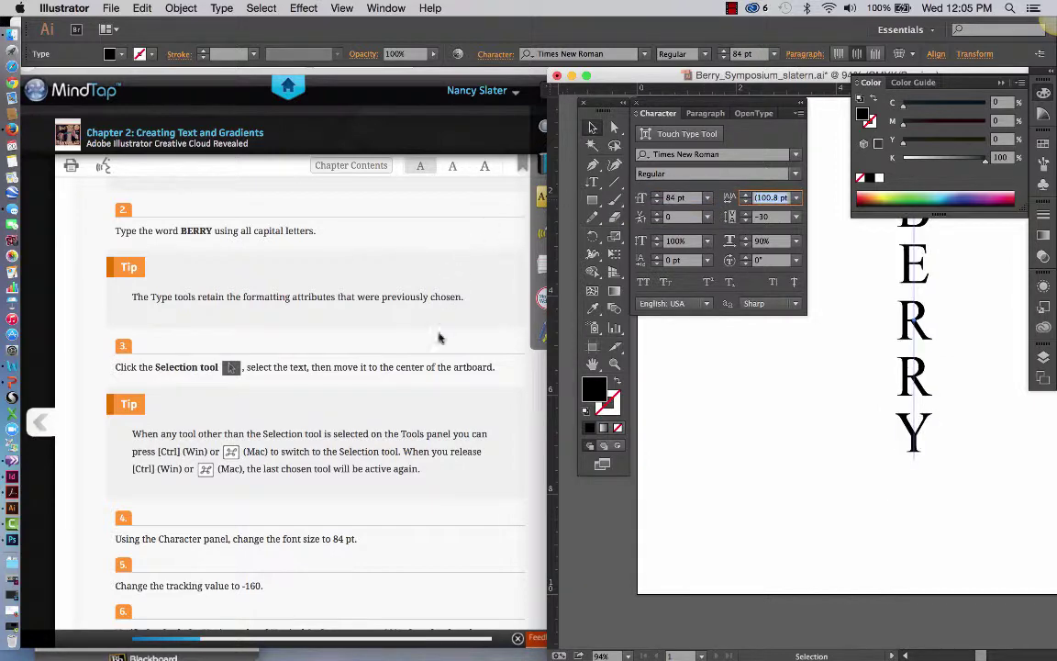
Follow the textbook to step 5 and set the tracking of the vertical BERRY text to -160.
scroll(438, 374, "down", 2)
scroll(439, 375, "down", 1)
scroll(438, 374, "down", 3)
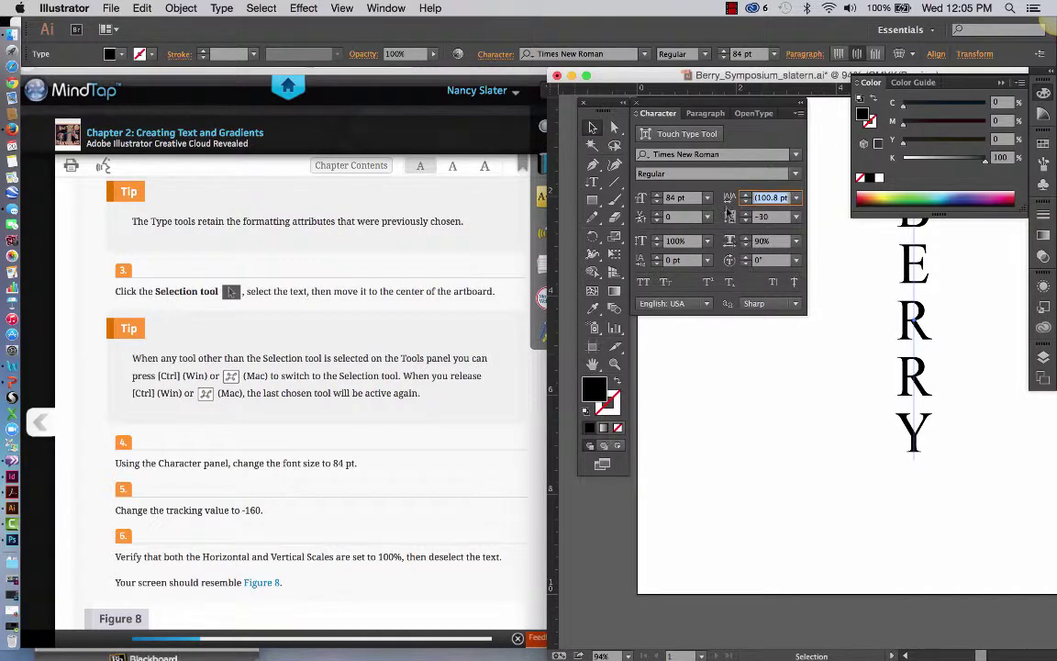
left_click(796, 217)
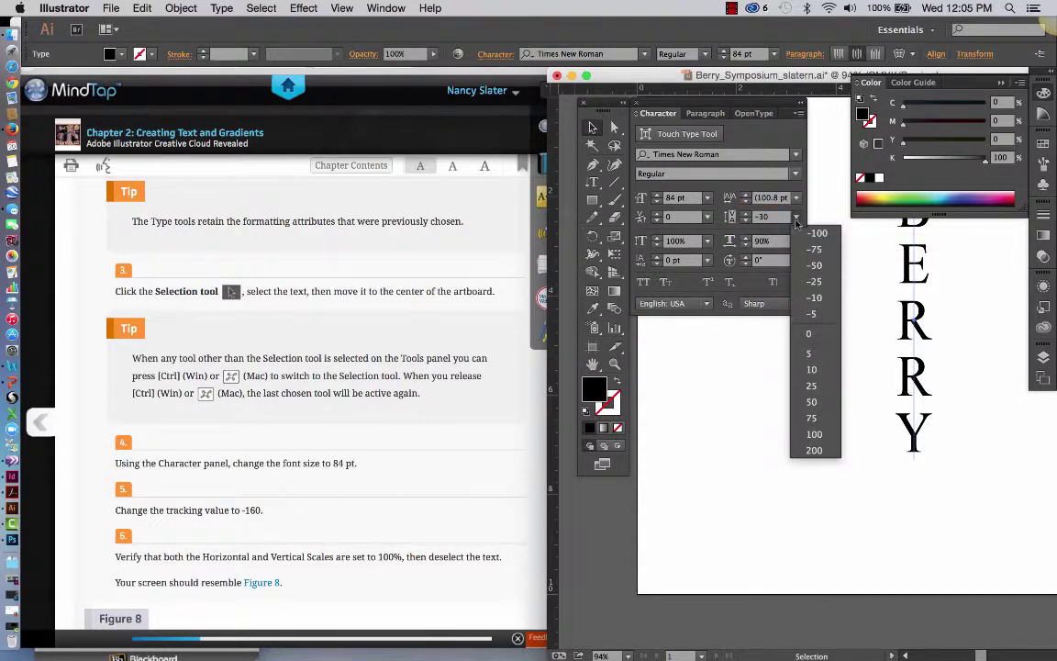
left_click(796, 217)
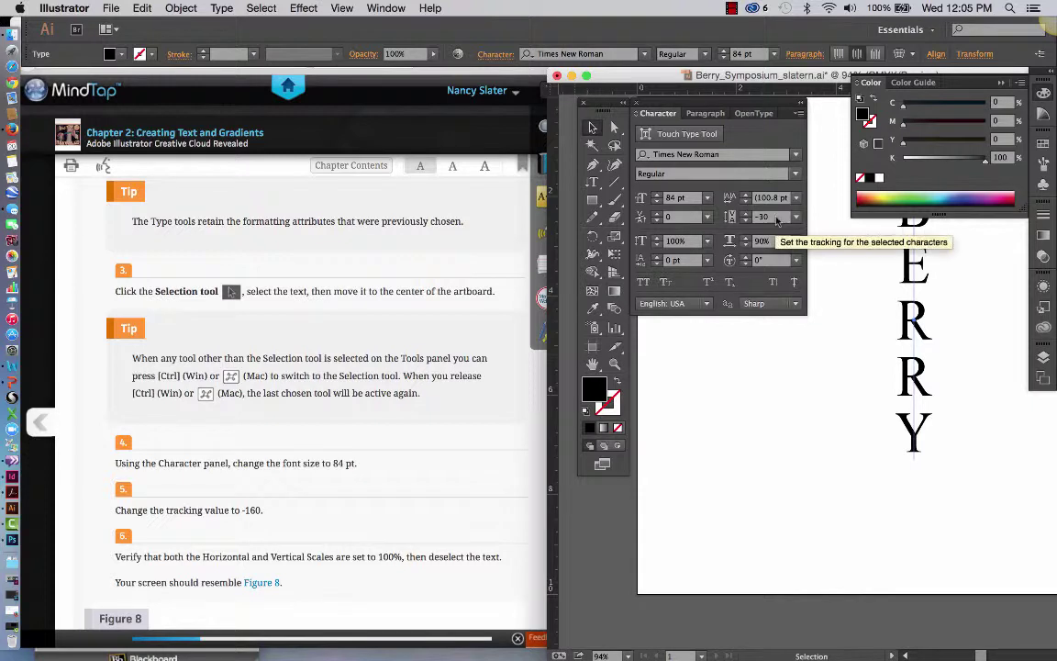
left_click(750, 220)
type("-16")
key("Tab")
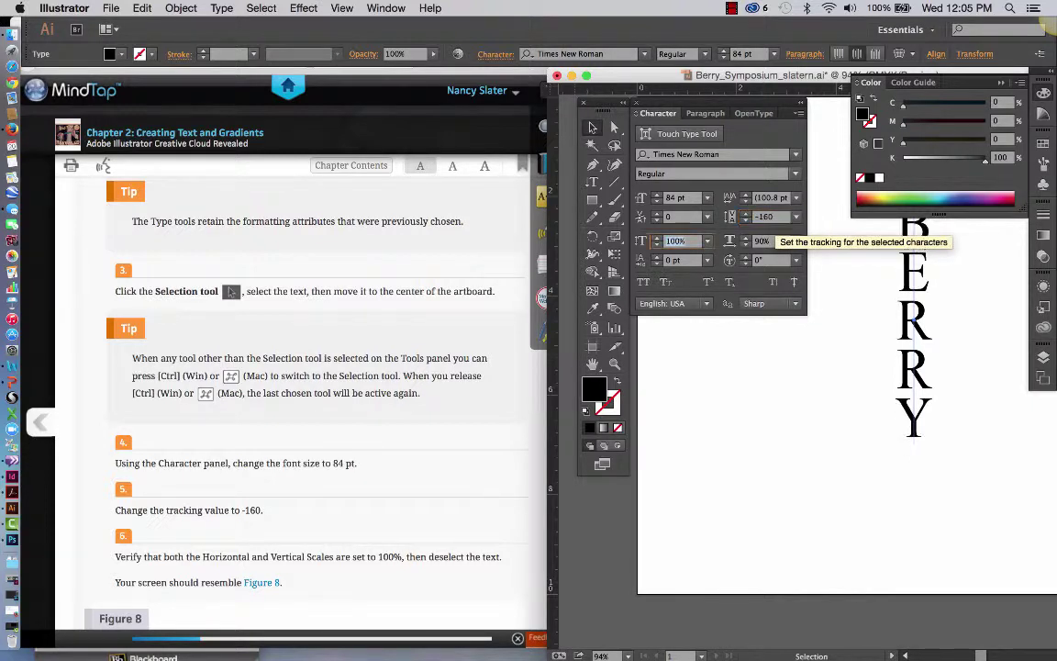
Set the horizontal scale of the vertical BERRY text to 100%, as textbook step 6 requires.
scroll(312, 450, "down", 3)
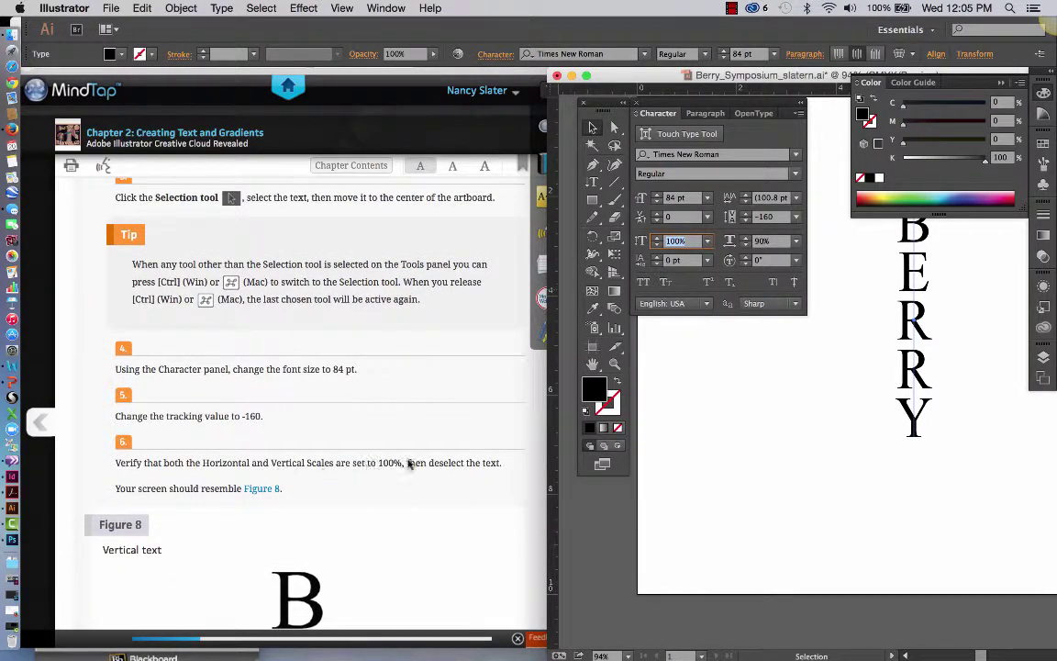
left_click(762, 240)
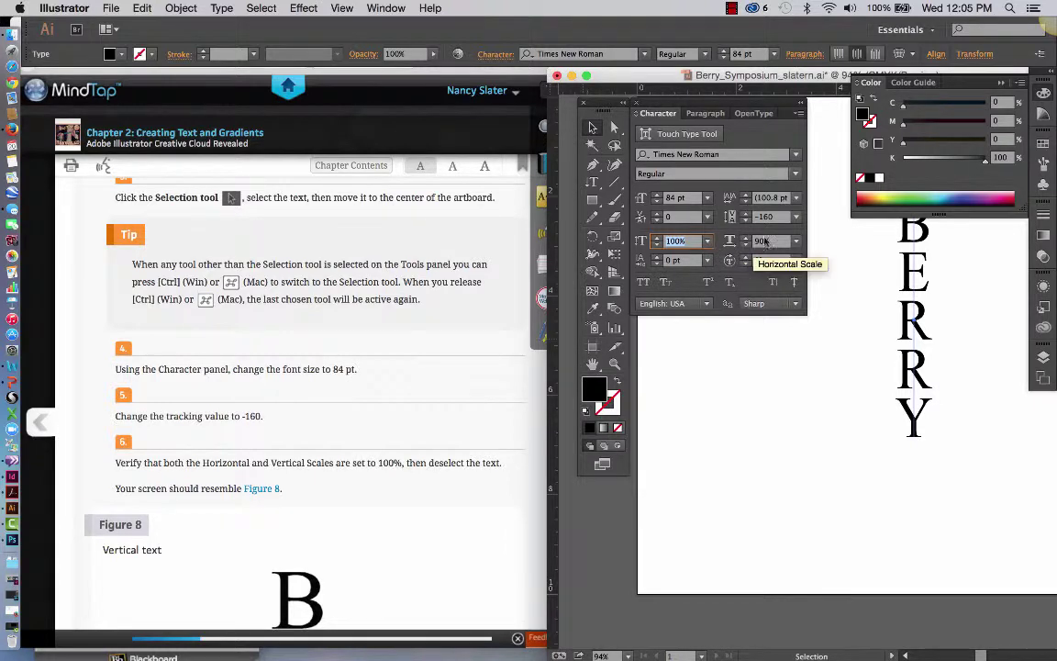
type("100")
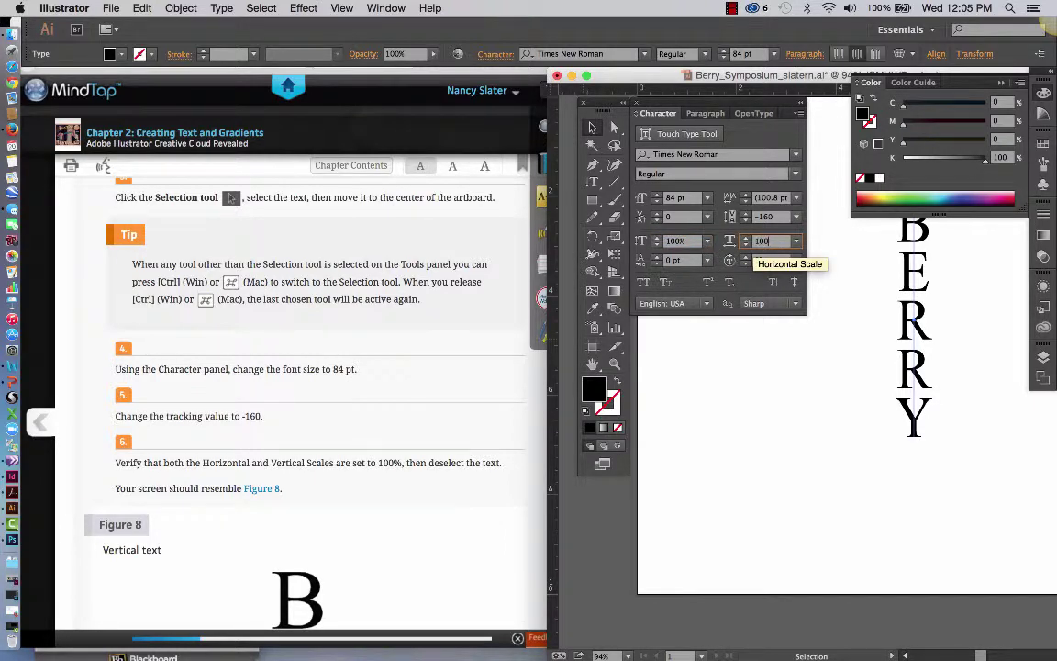
key("Tab")
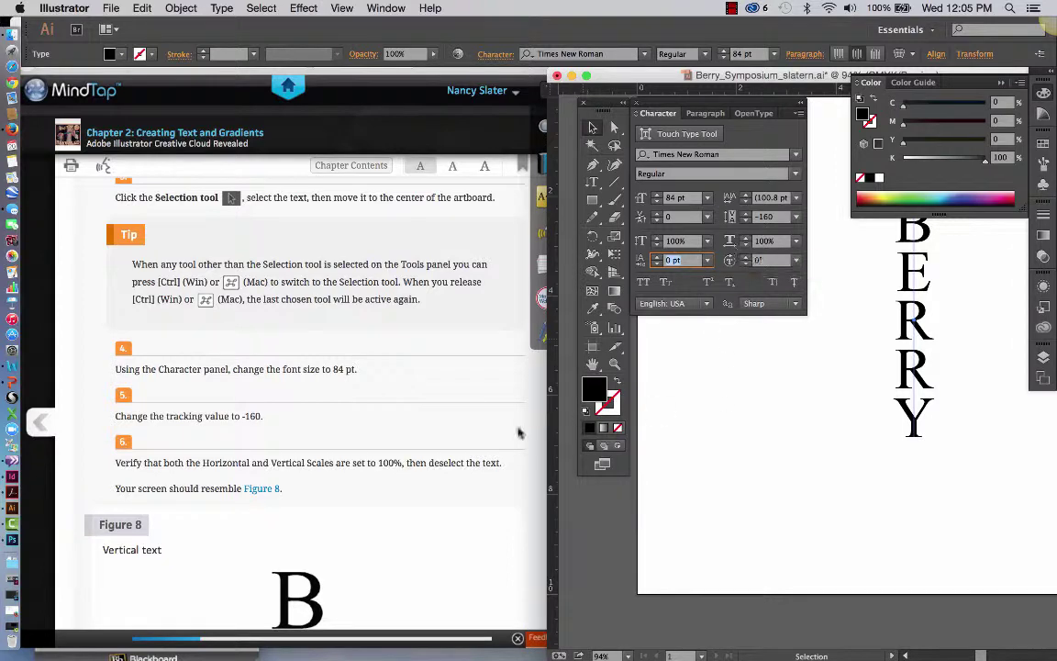
Dock the floating Character panel group with the collapsed panels and collapse the Color panel to uncover the vertical text.
scroll(405, 505, "down", 2)
scroll(407, 507, "down", 1)
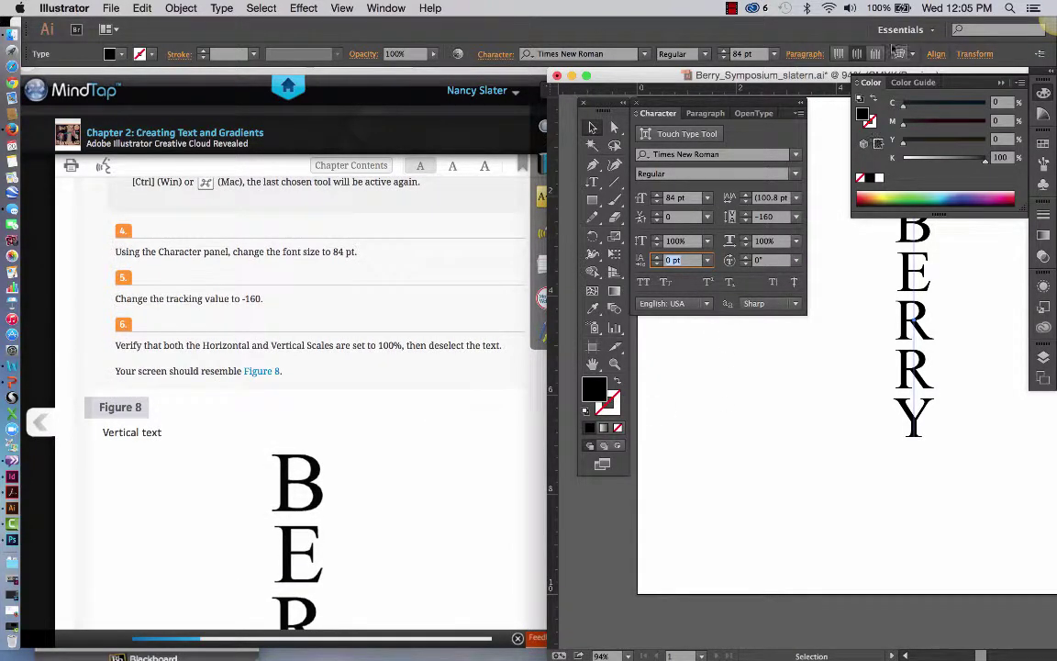
left_click_drag(679, 106, 1043, 409)
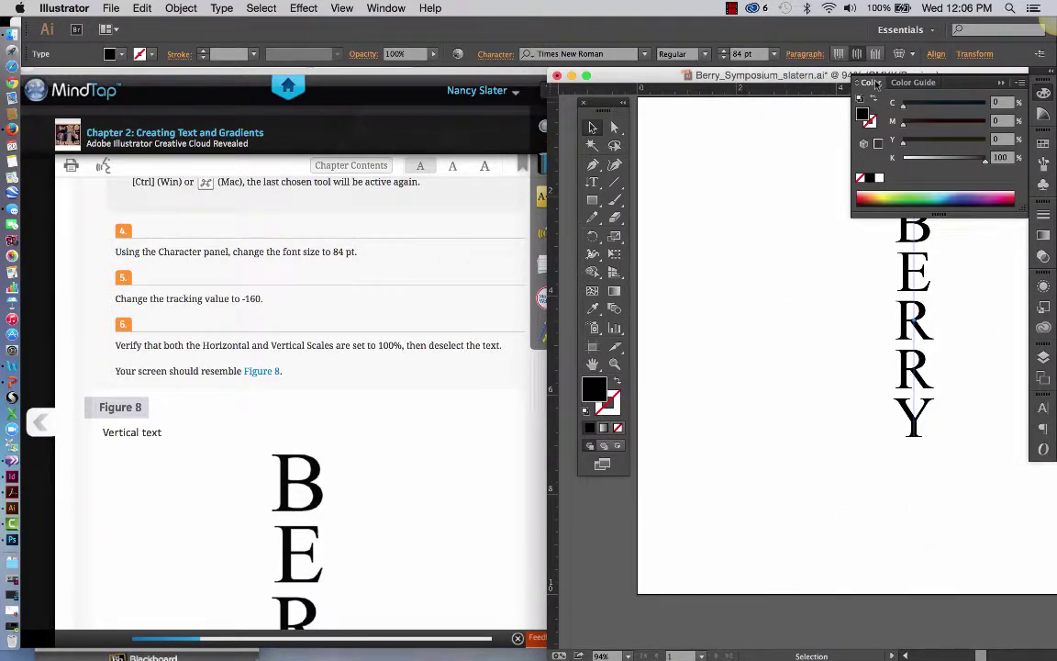
left_click(834, 290)
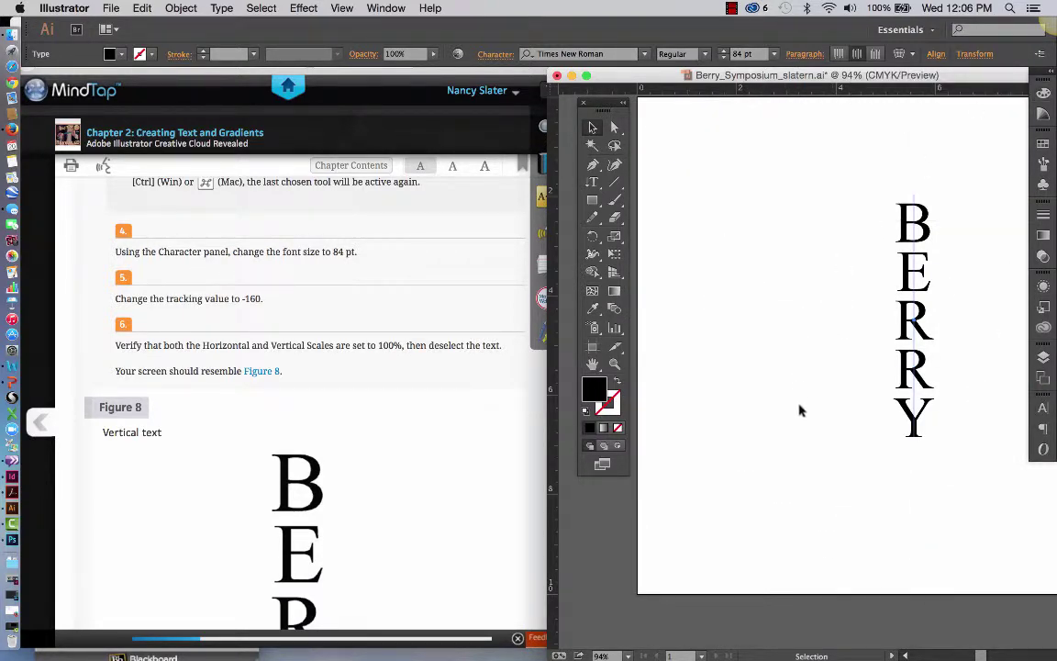
Switch to the textbook in Firefox and compare the vertical text with Figure 8, reading on to step 7.
left_click(431, 571)
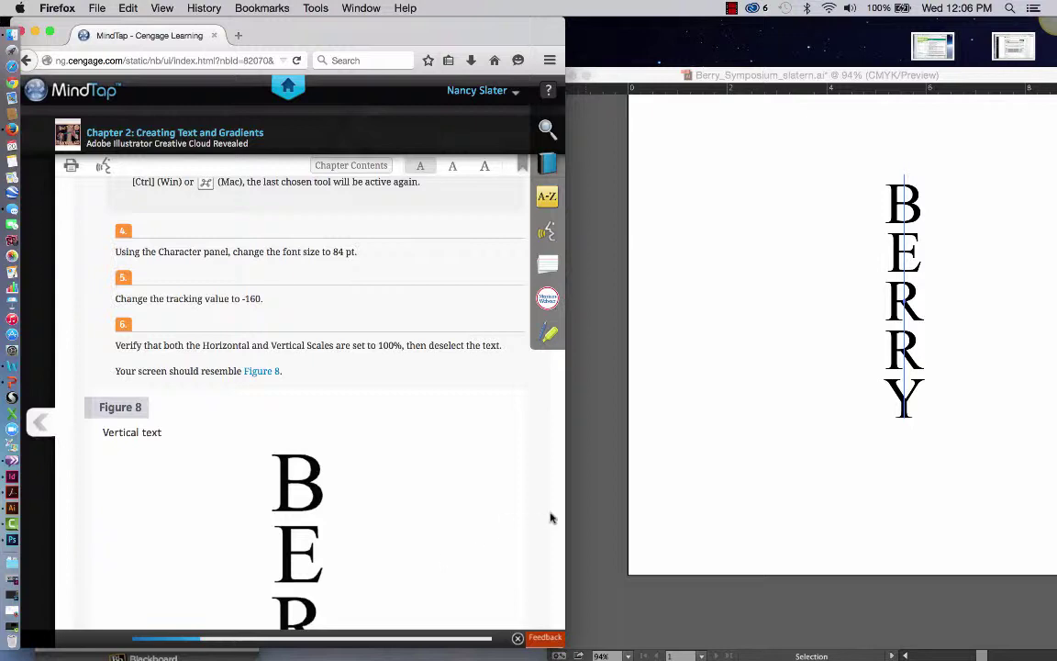
scroll(463, 528, "down", 5)
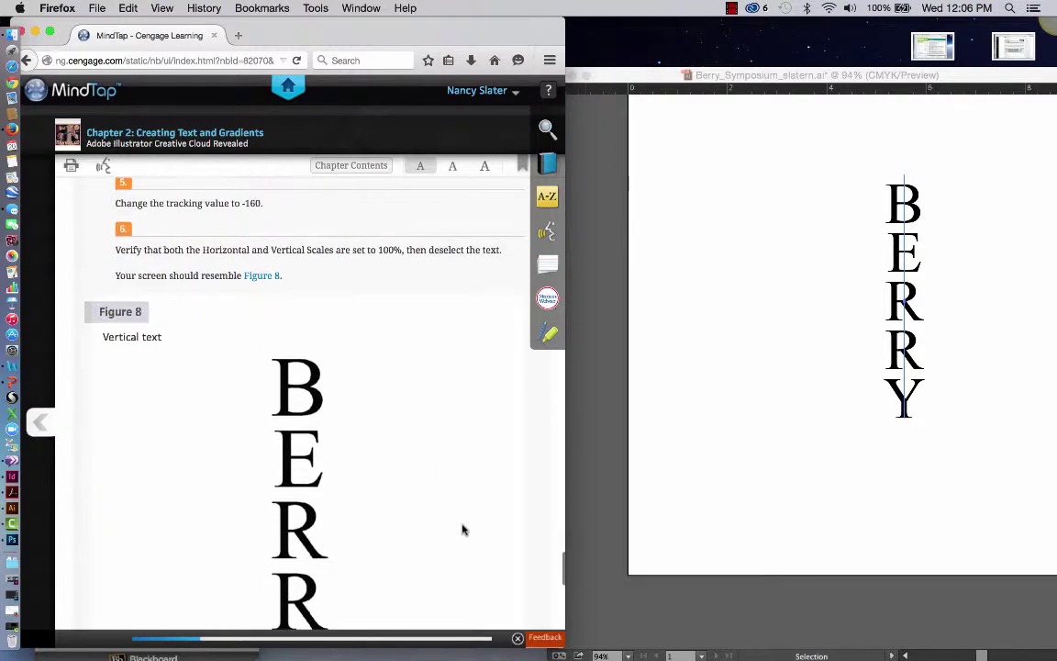
scroll(463, 528, "down", 3)
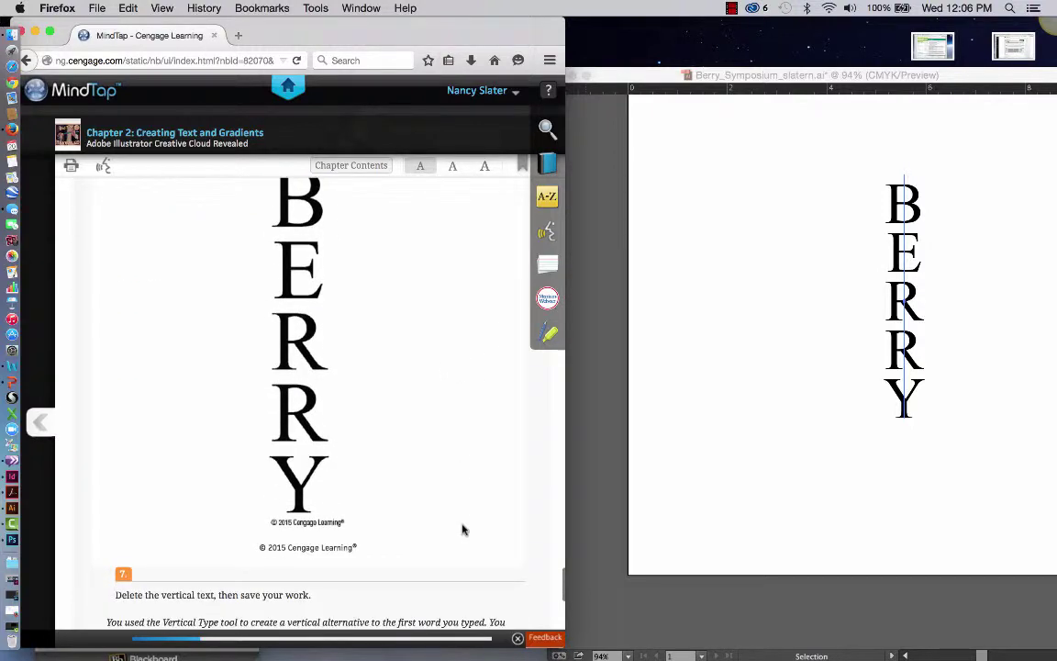
scroll(462, 524, "up", 1)
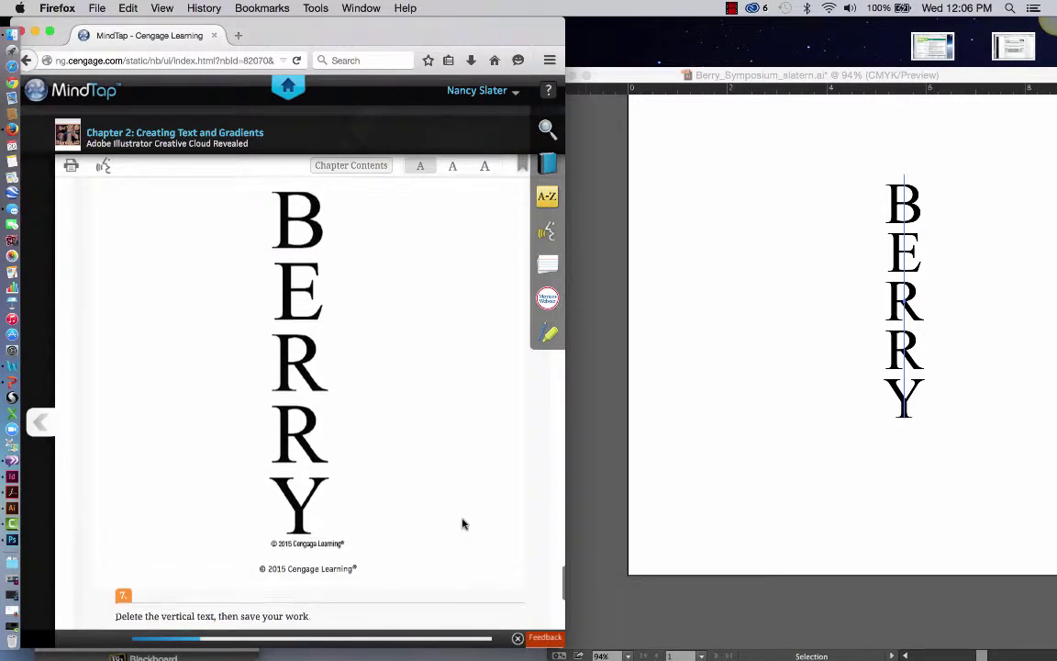
scroll(463, 524, "down", 1)
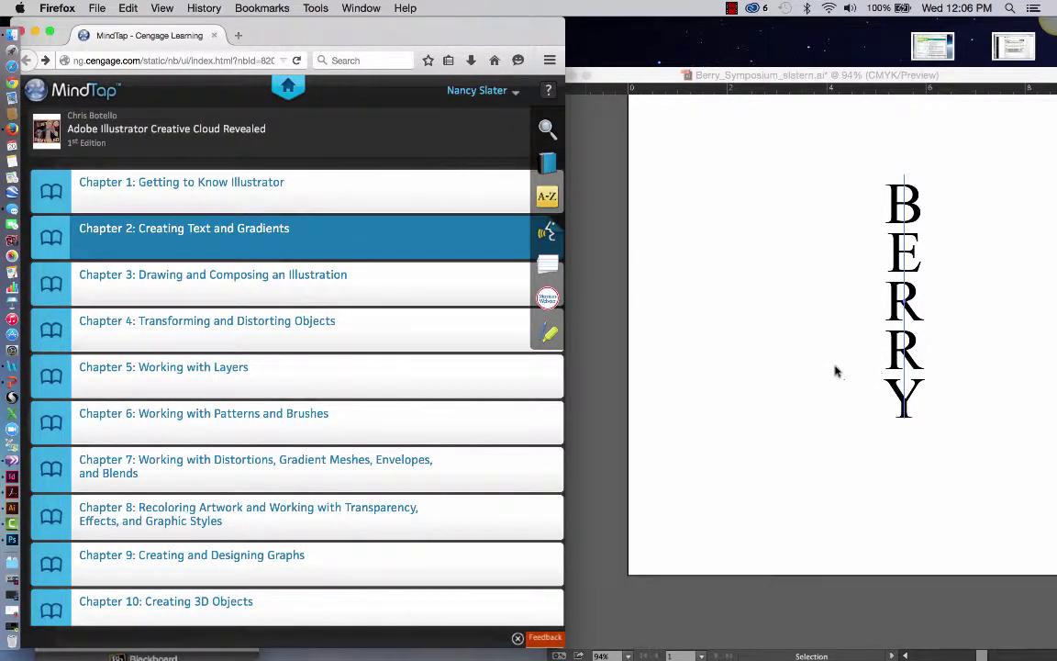
Switch back to Illustrator and deselect the vertical BERRY text.
left_click(807, 367)
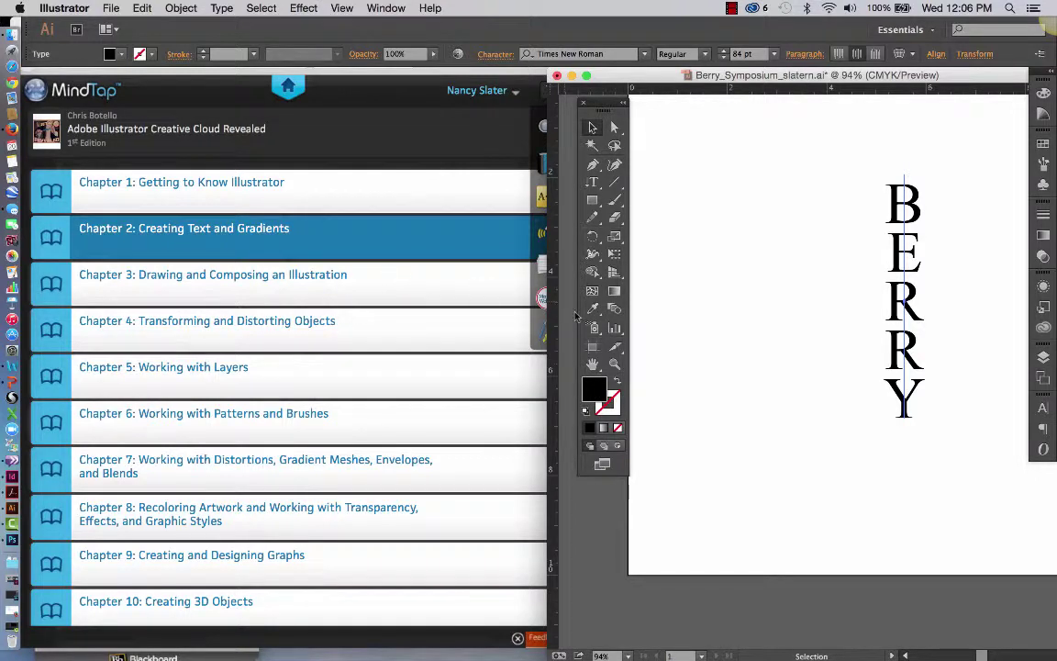
left_click(751, 358)
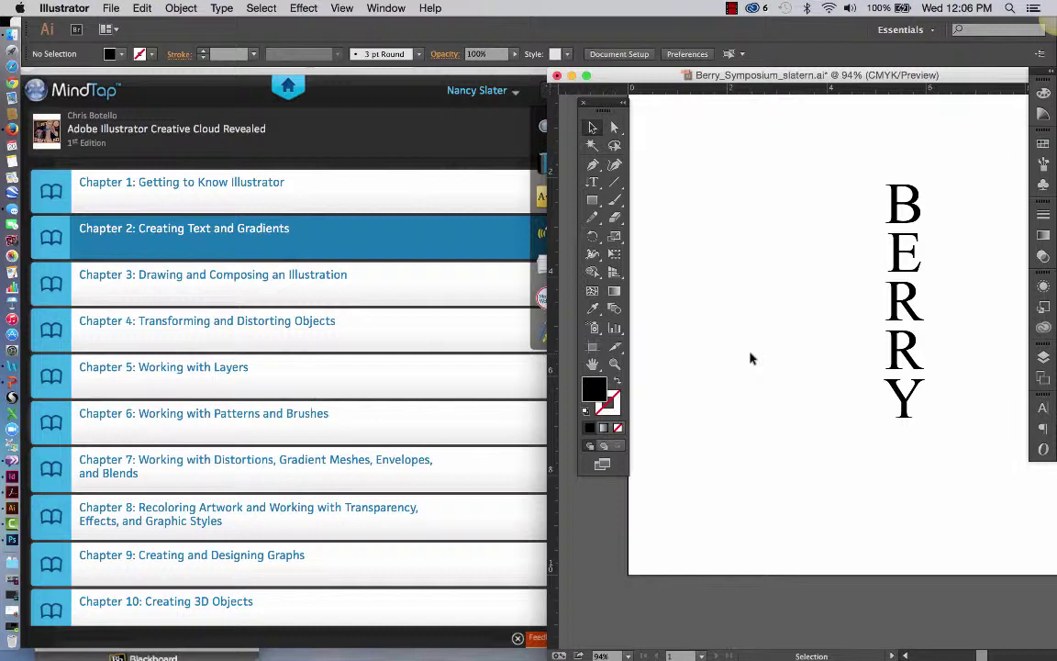
left_click(731, 8)
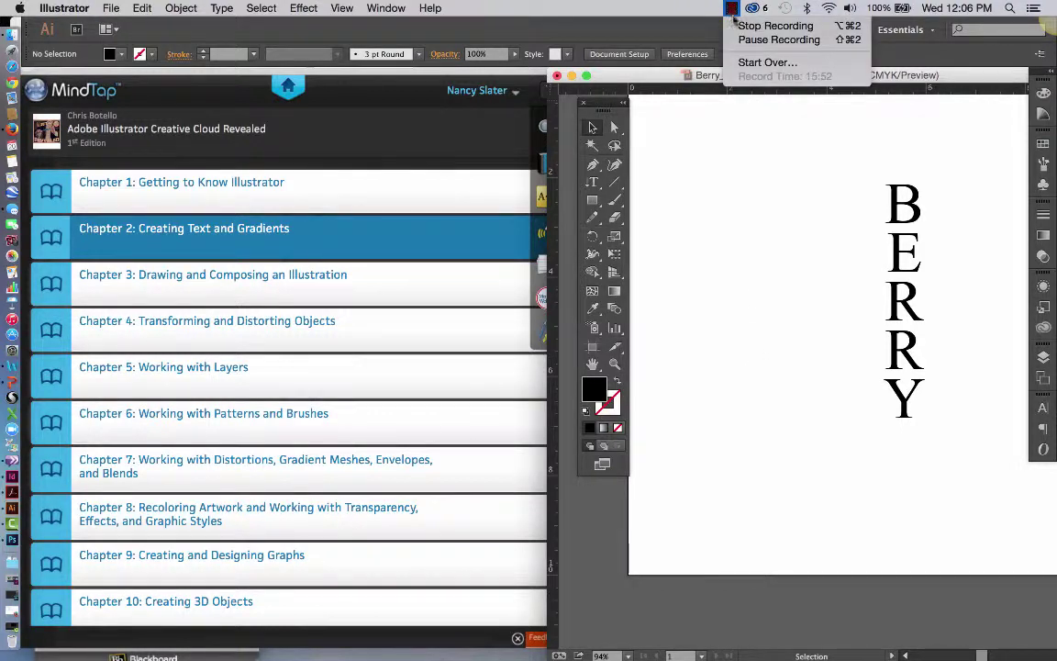